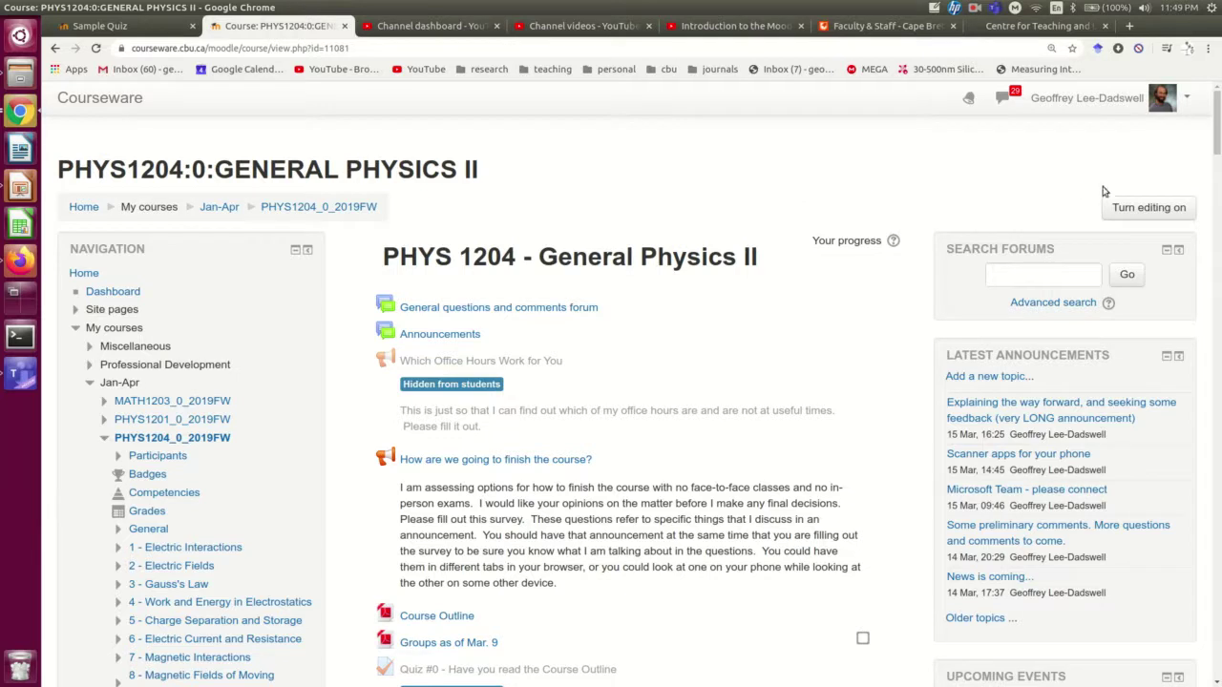
Step: Turn on course editing and add a new Quiz activity to the "9 - Changing Magnetic Fields" section
left_click(1130, 211)
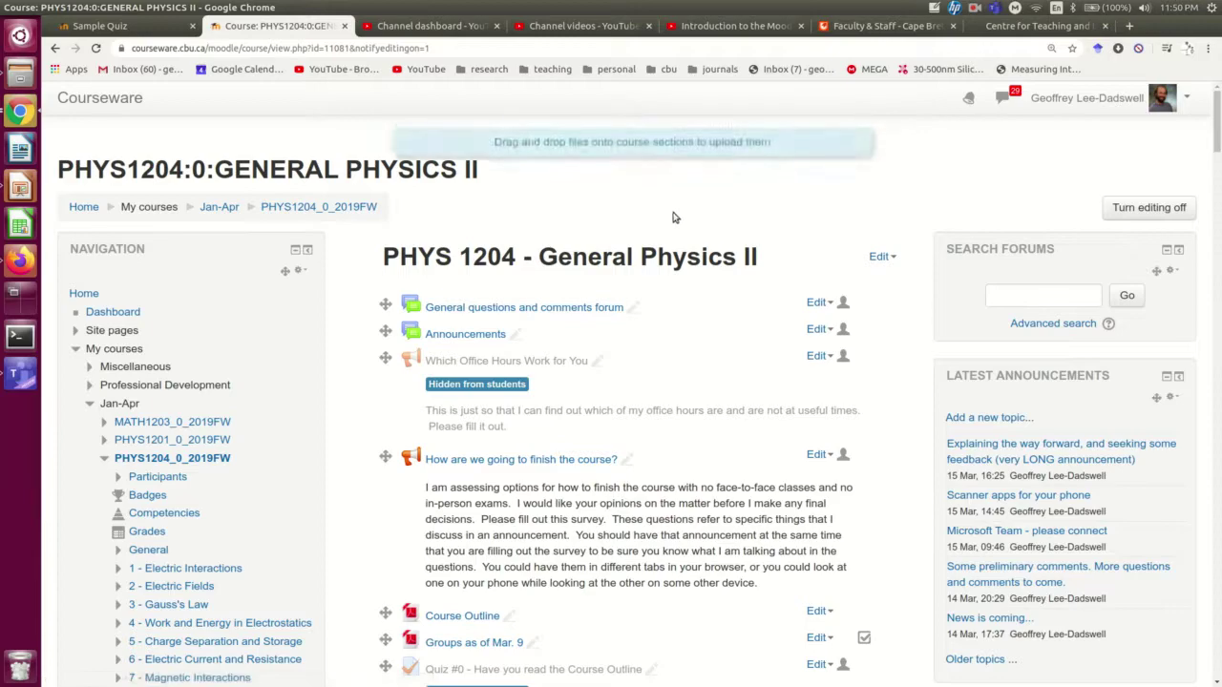
scroll(673, 213, "down", 5)
scroll(673, 213, "down", 8)
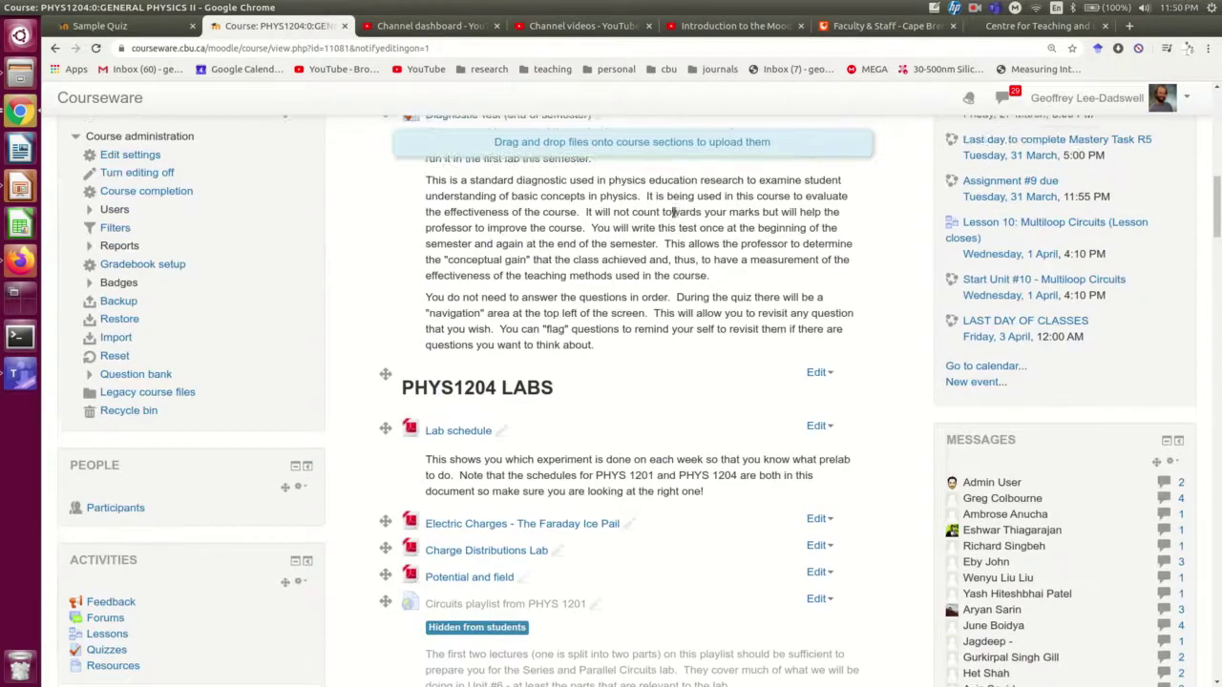
scroll(712, 347, "down", 8)
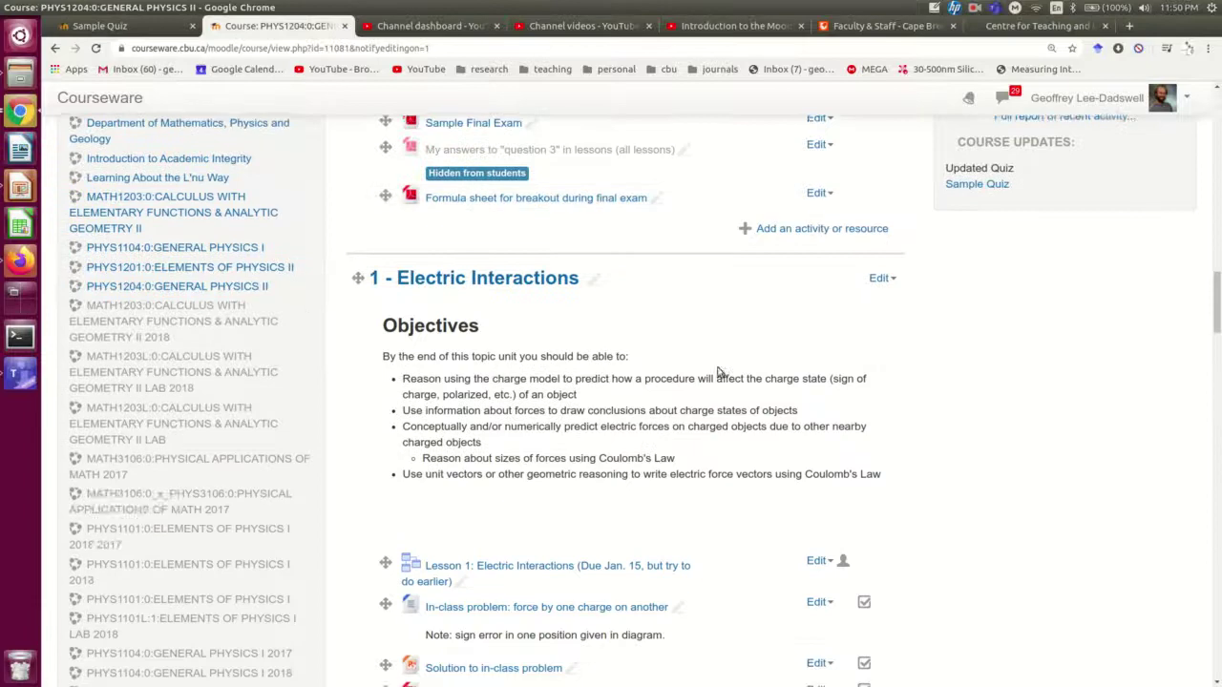
scroll(712, 363, "down", 8)
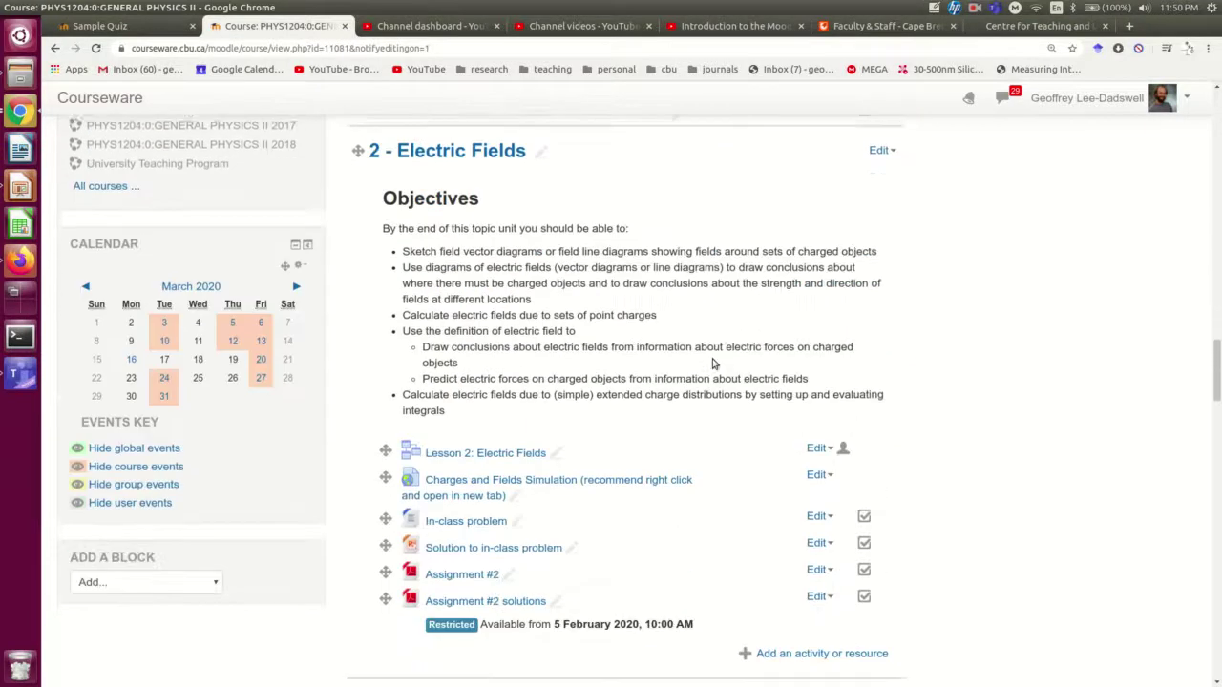
scroll(712, 364, "down", 10)
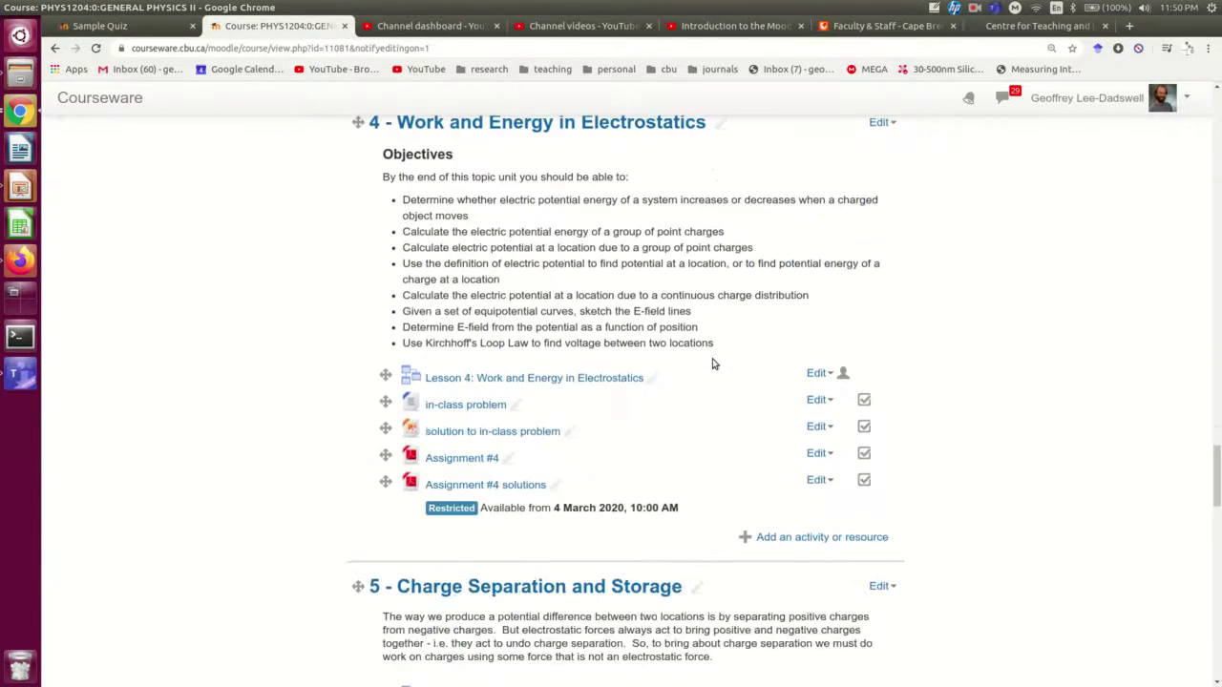
scroll(713, 364, "down", 10)
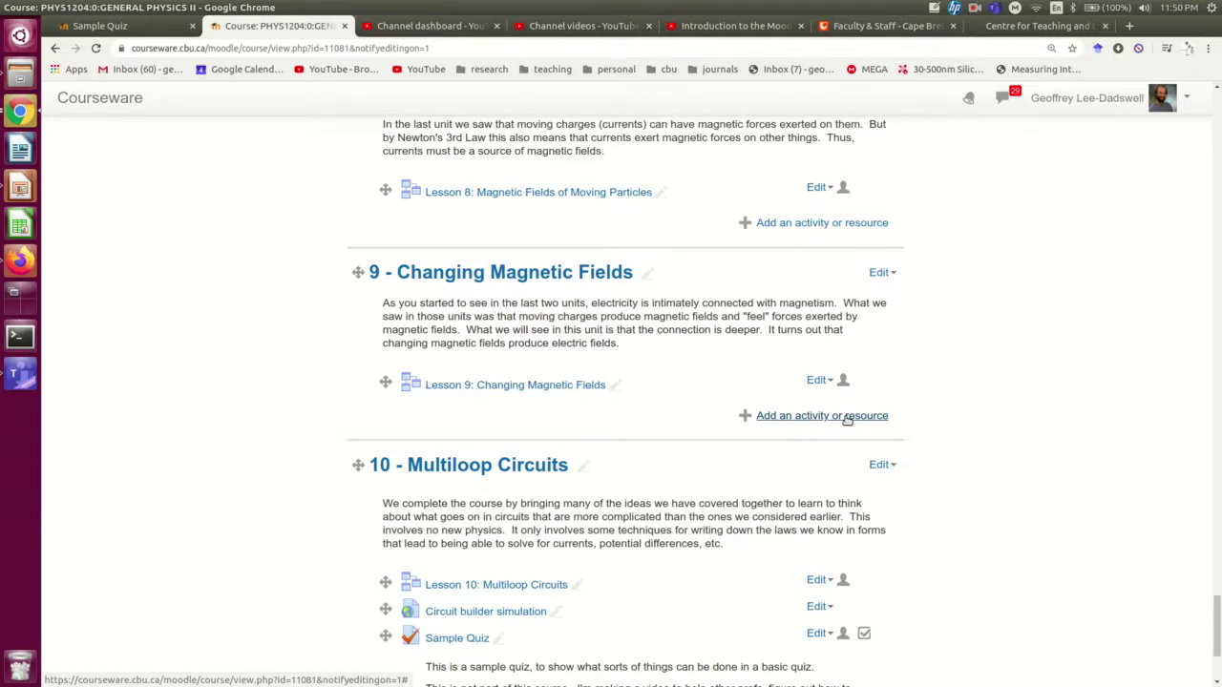
left_click(847, 417)
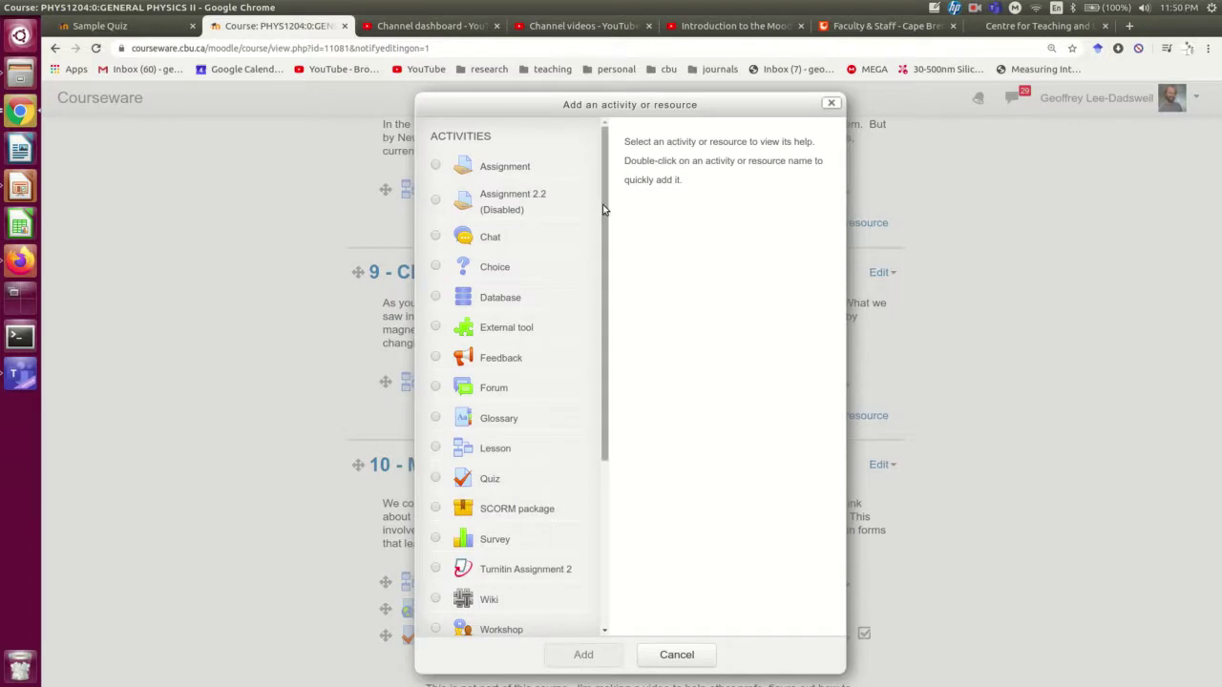
left_click_drag(602, 209, 608, 184)
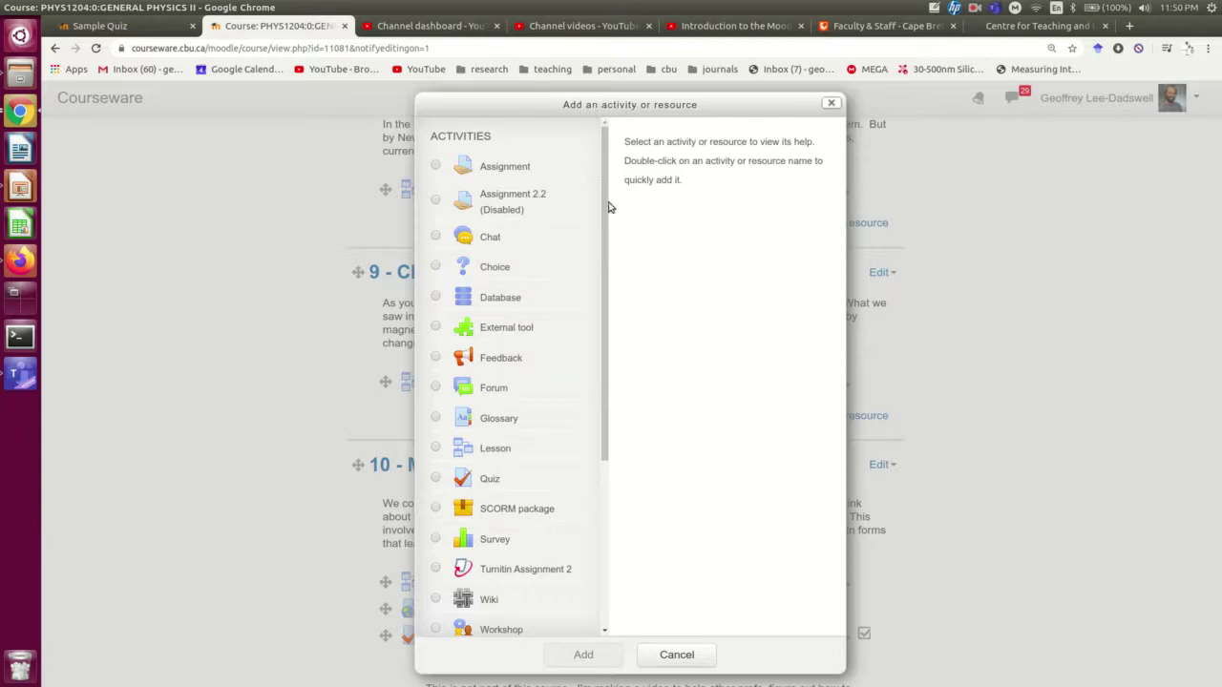
left_click_drag(609, 207, 606, 250)
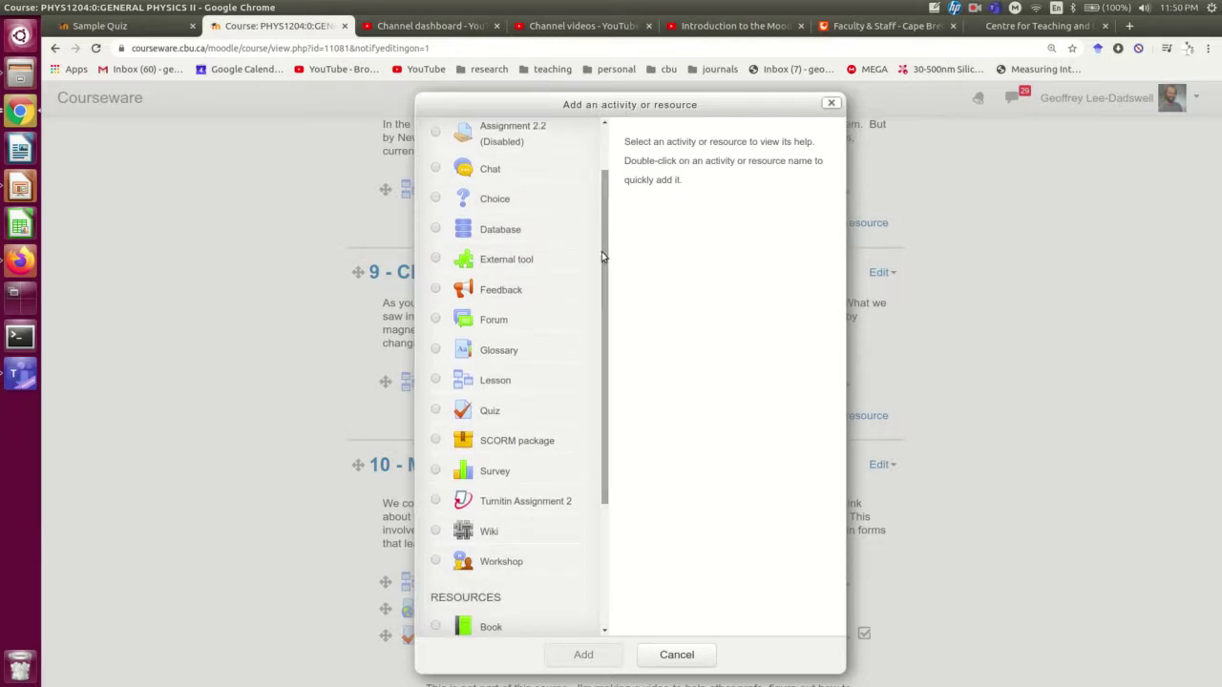
left_click(439, 411)
left_click(602, 656)
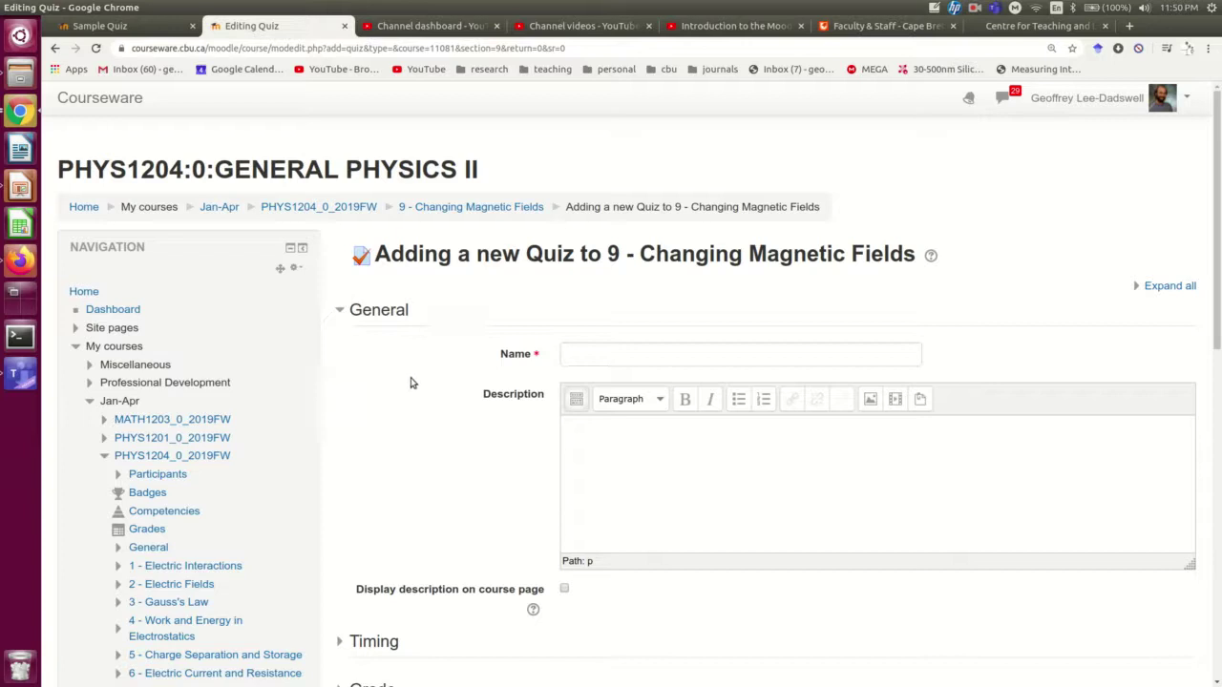
Step: Name the quiz "This is not a real quiz for this course" and give it the description "Ignore this."
scroll(414, 367, "down", 1)
scroll(415, 367, "down", 1)
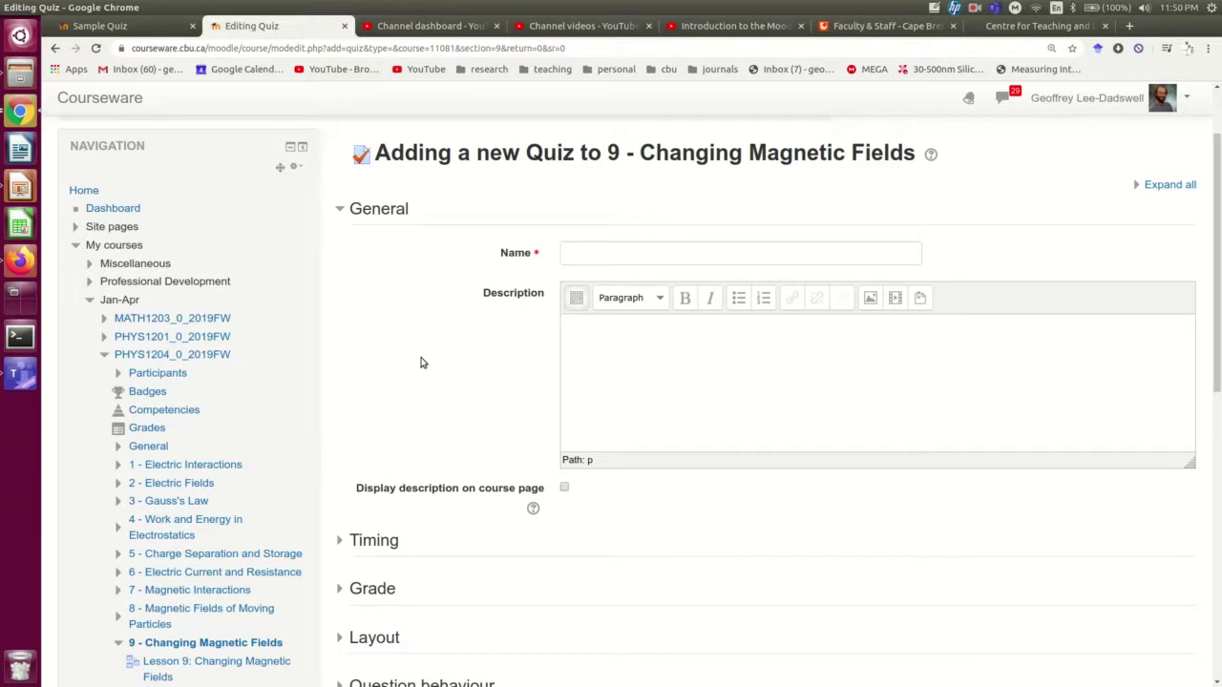
scroll(429, 339, "up", 1)
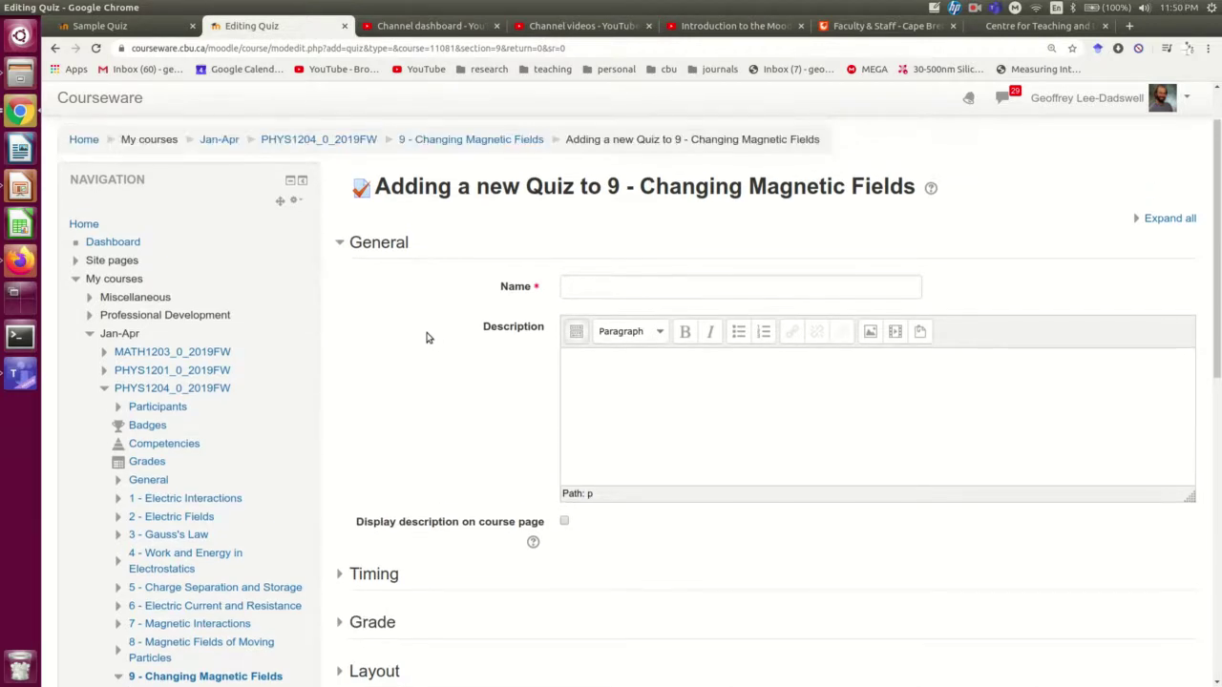
left_click(598, 284)
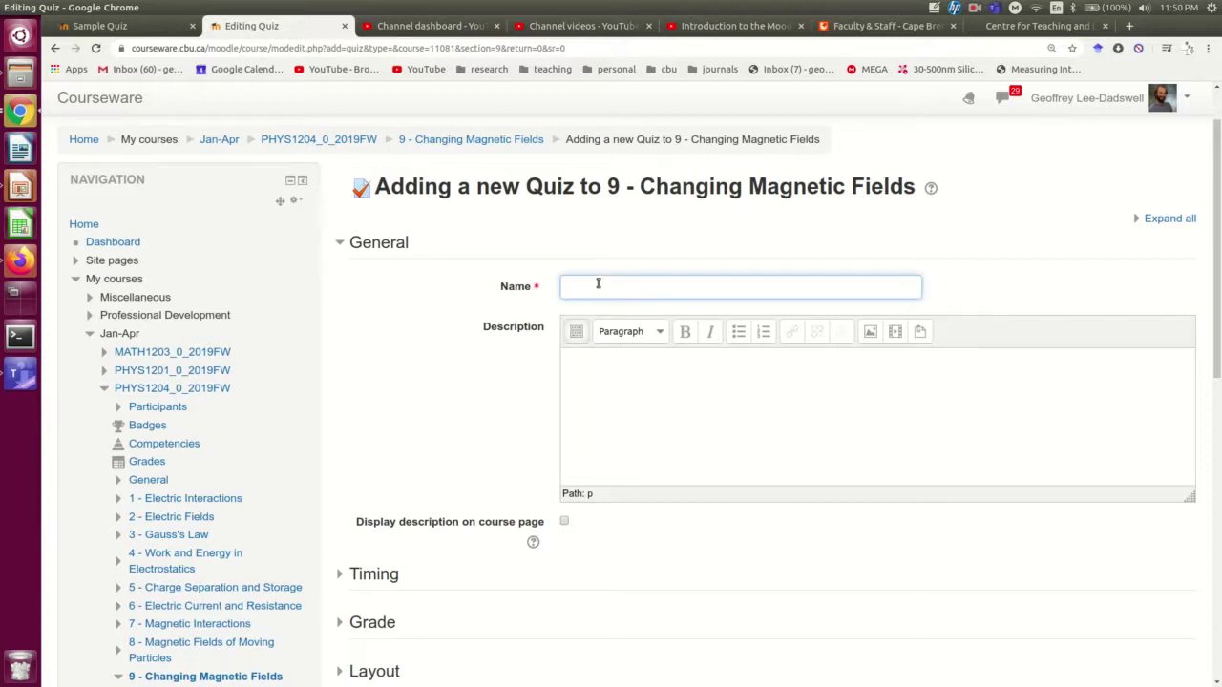
type("This is not a real quiz for this course")
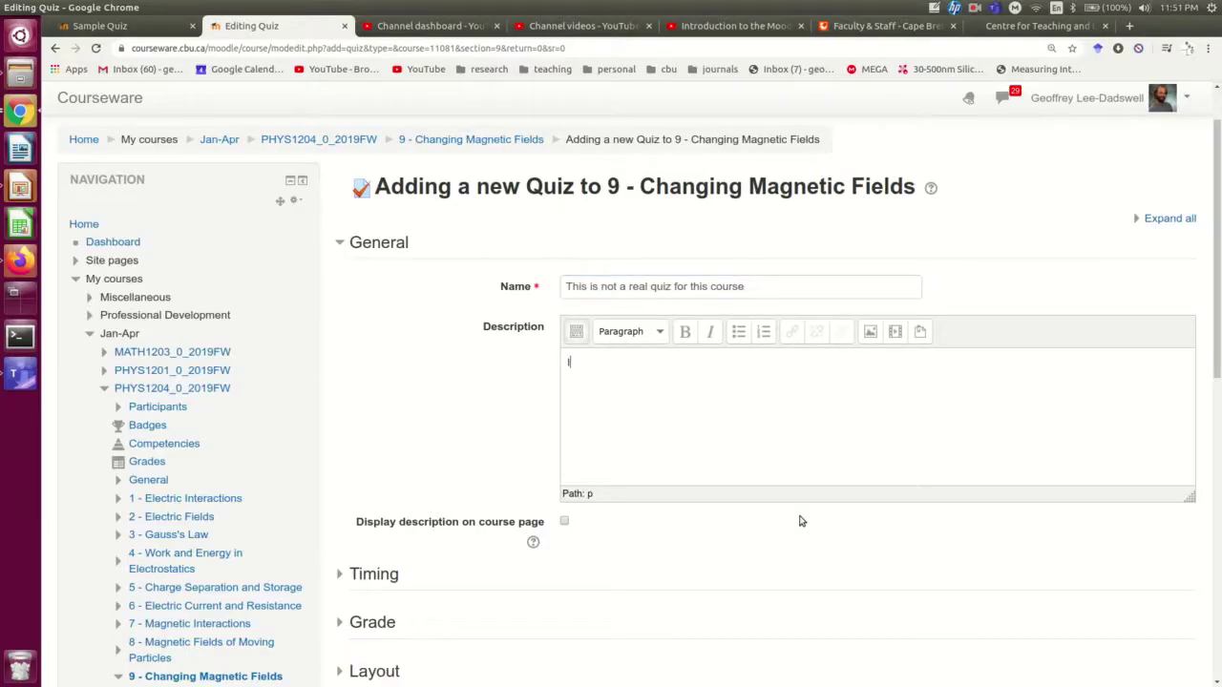
type("gnore this.")
Step: Enable displaying the quiz description on the course page
scroll(441, 352, "down", 2)
scroll(443, 343, "up", 2)
scroll(473, 373, "down", 2)
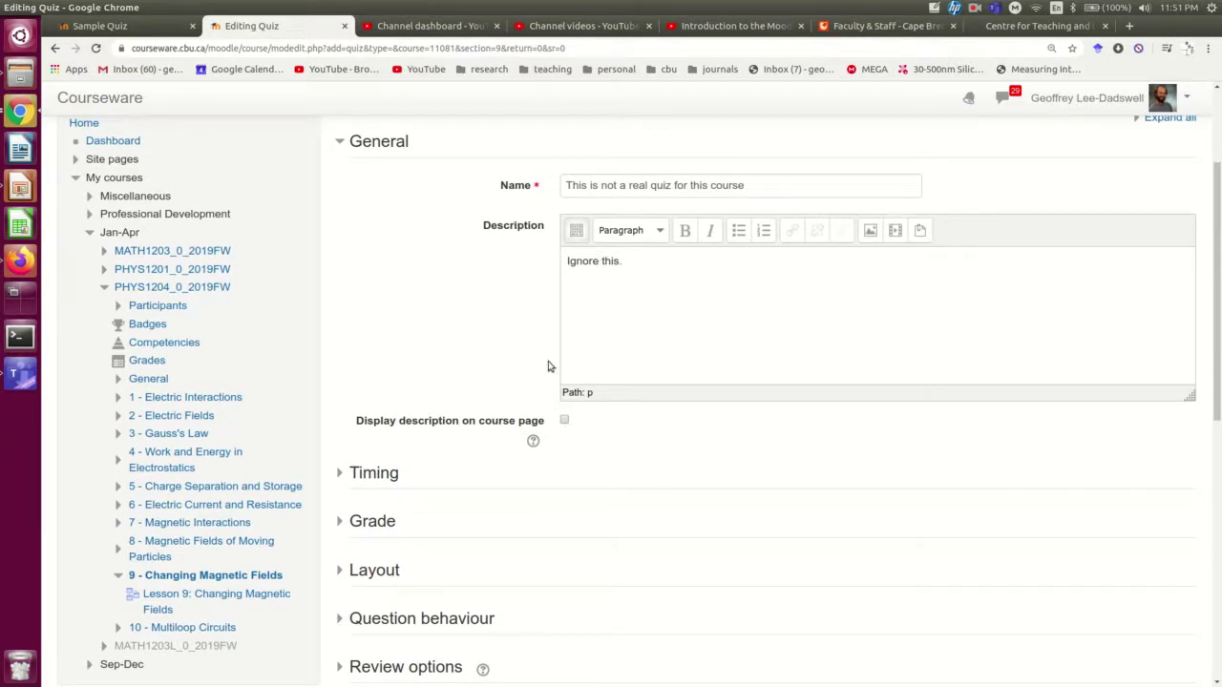
left_click(566, 421)
Step: Look over the collapsed settings sections of the quiz form, from Timing through Competencies
scroll(449, 339, "down", 6)
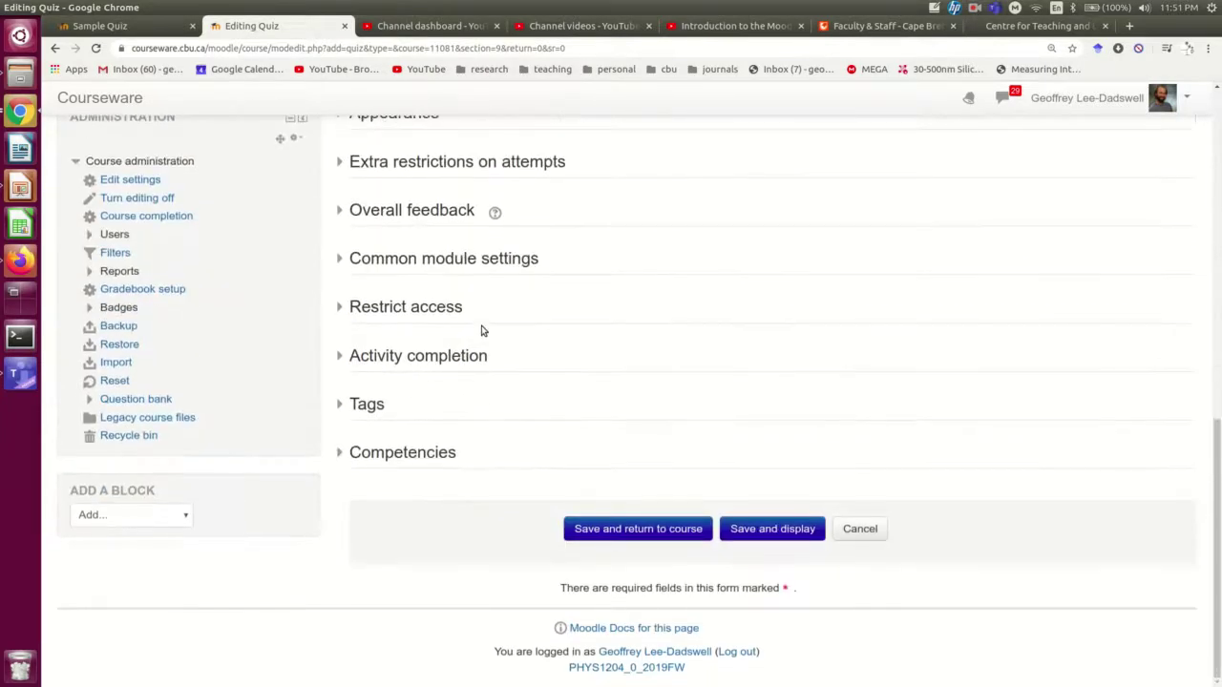
scroll(487, 335, "up", 6)
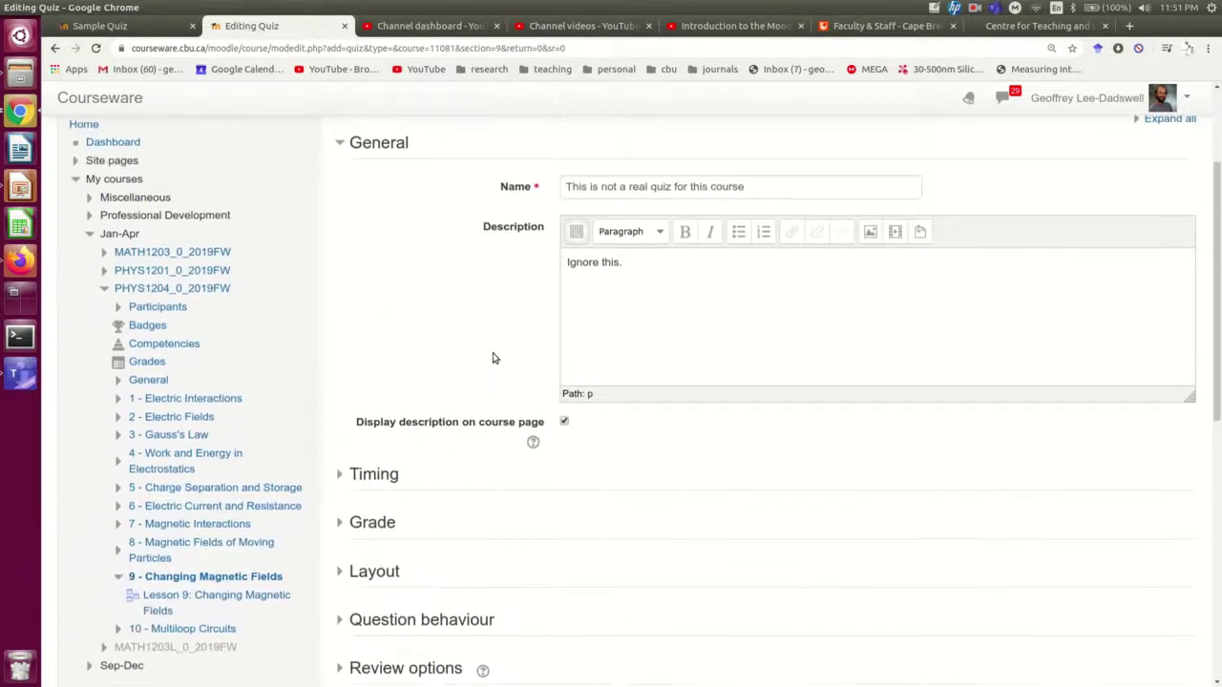
scroll(493, 358, "up", 1)
scroll(493, 358, "down", 3)
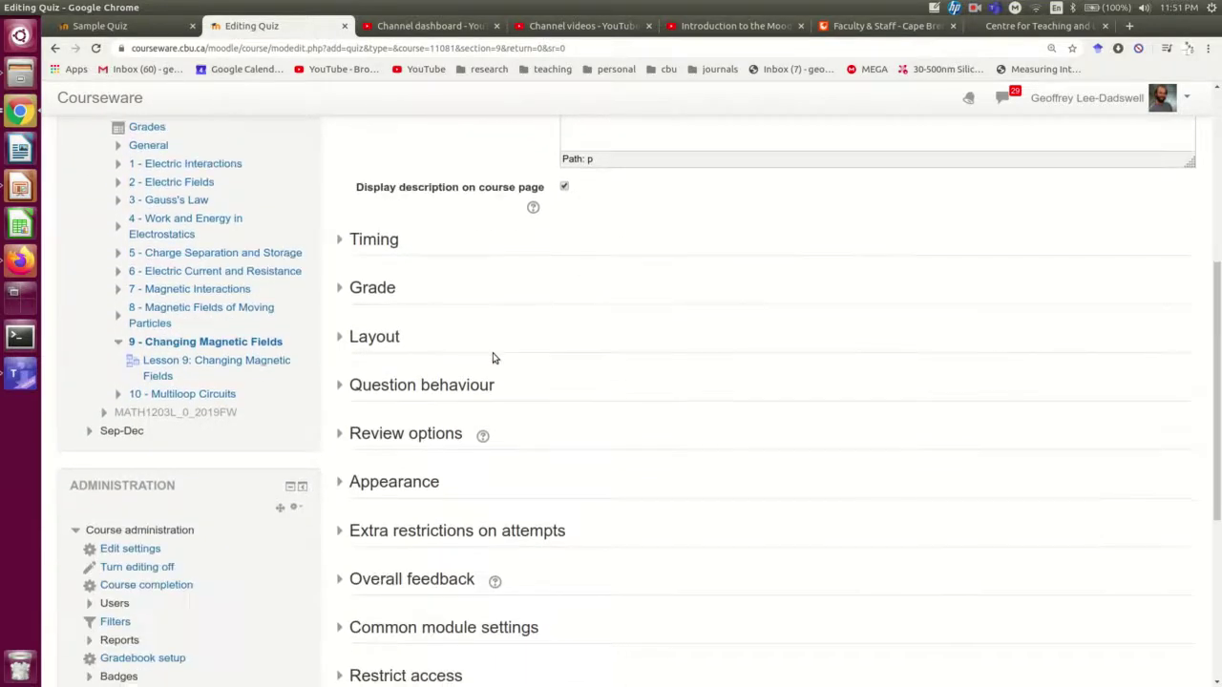
scroll(492, 358, "down", 4)
scroll(493, 358, "up", 4)
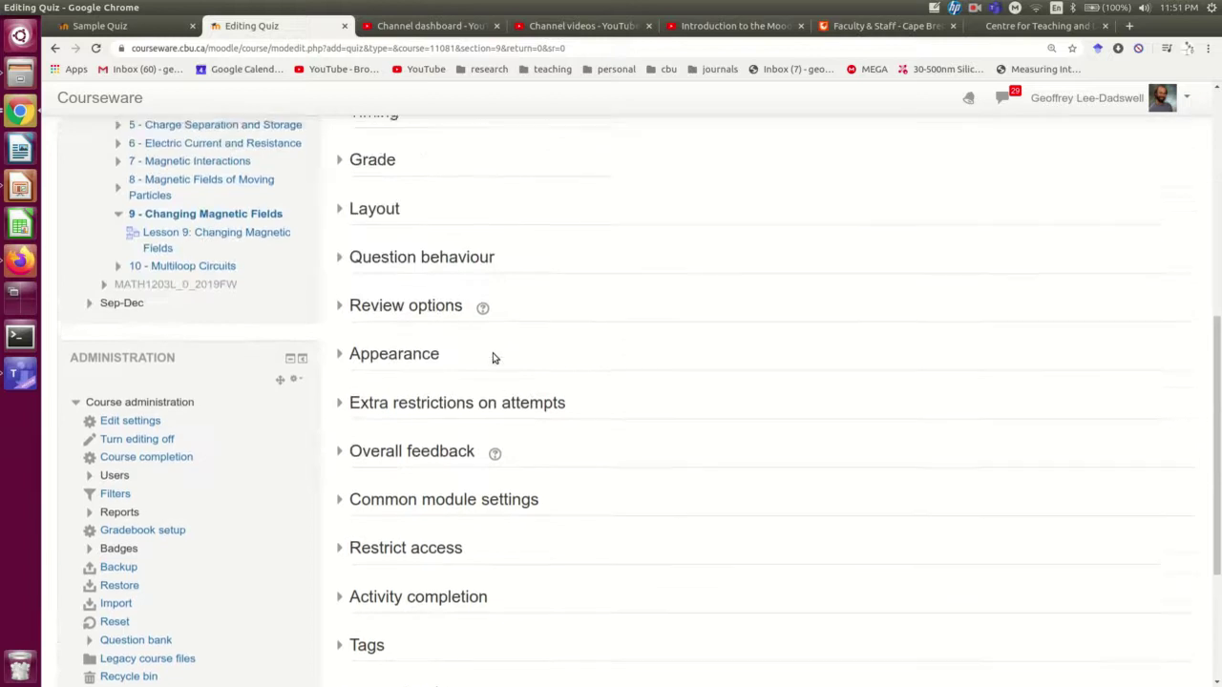
scroll(493, 376, "up", 1)
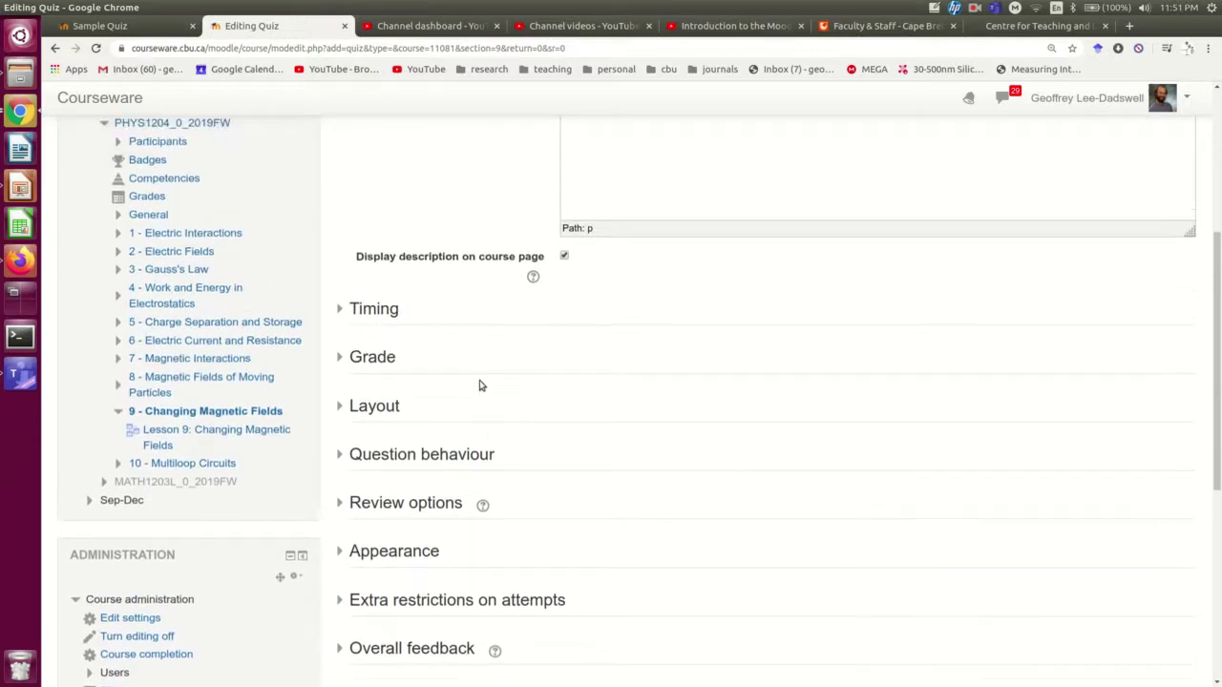
Step: In the Timing settings, enable the quiz closing date and set its day and month to 5 April
left_click(382, 311)
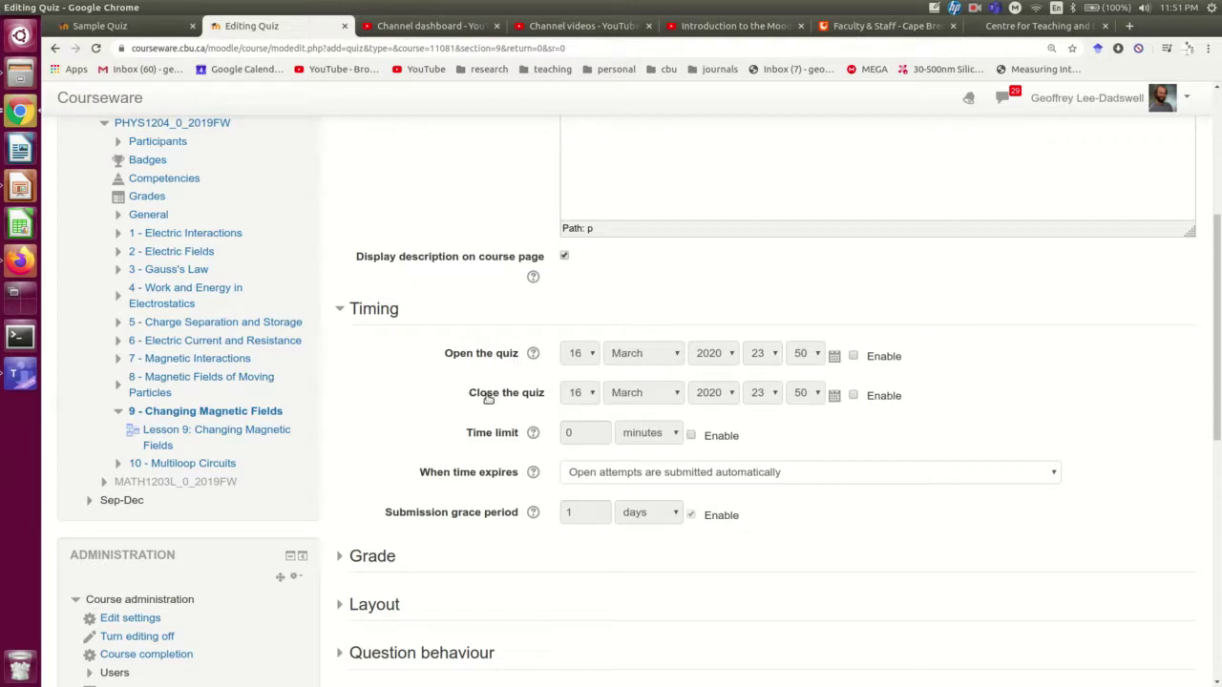
left_click(854, 395)
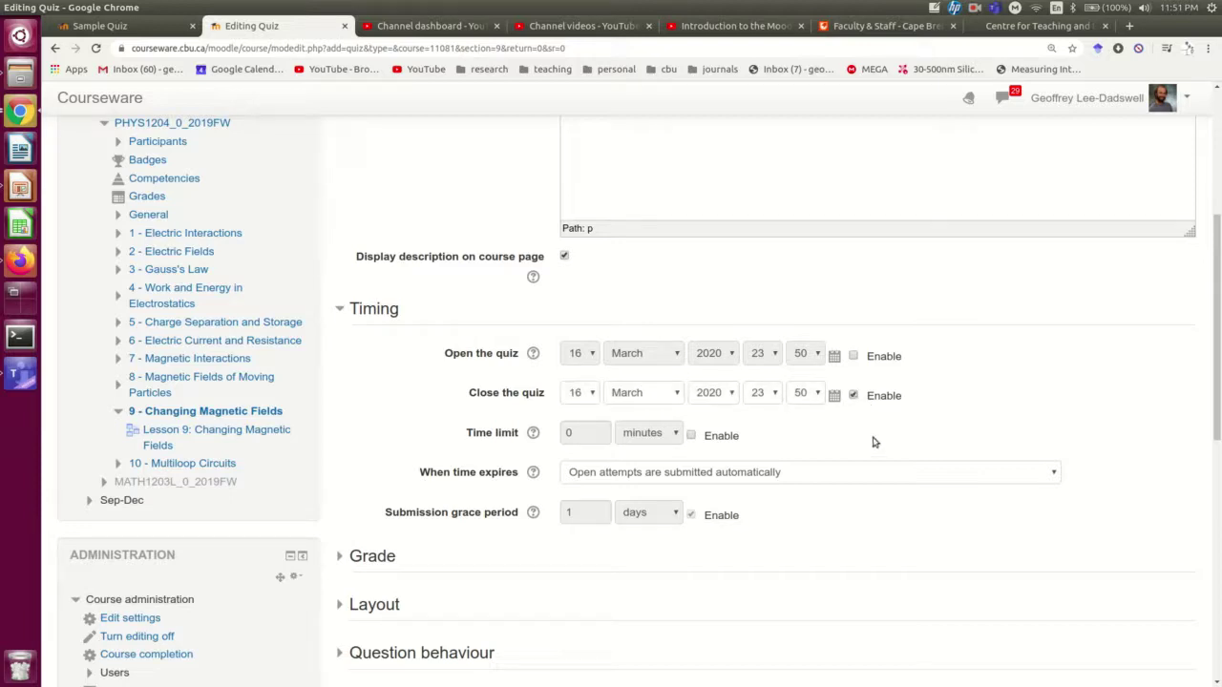
left_click(622, 396)
left_click(625, 457)
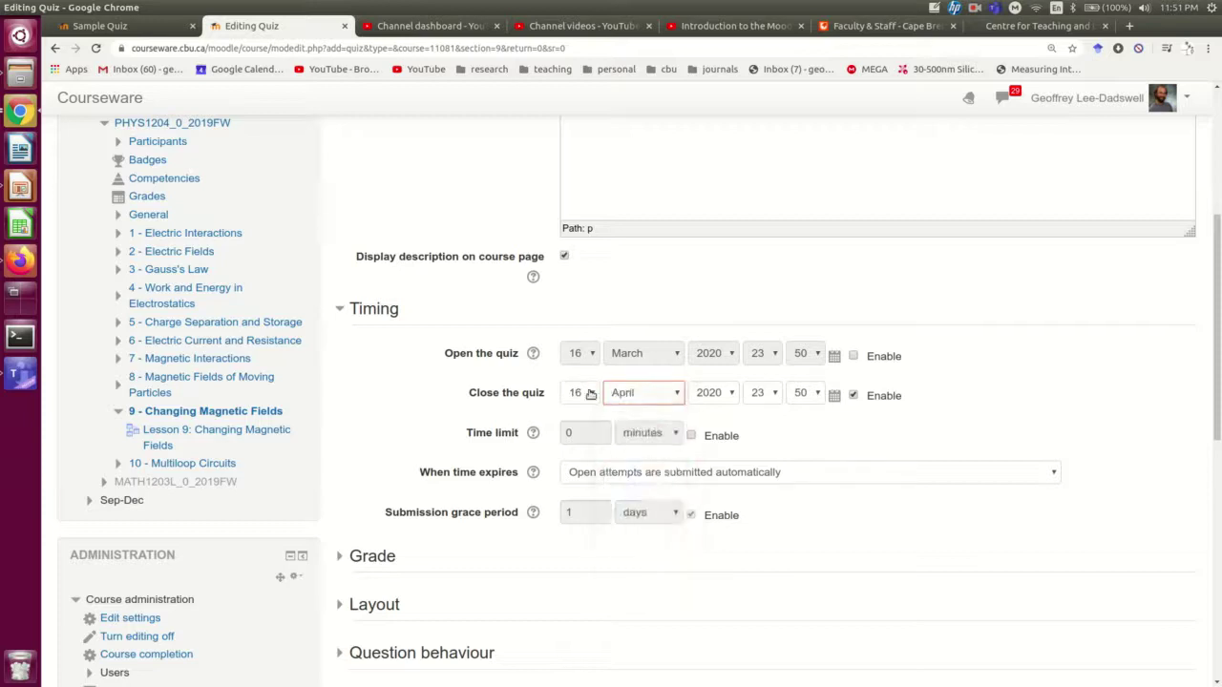
left_click(581, 392)
left_click(572, 145)
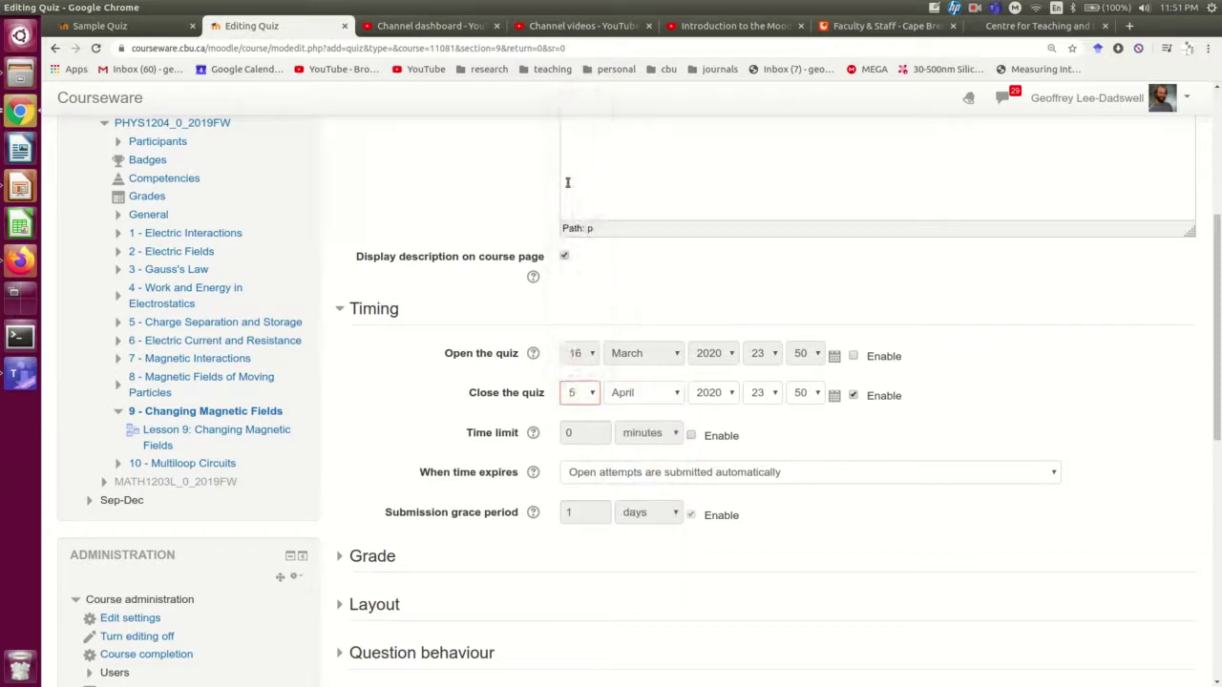
left_click(763, 399)
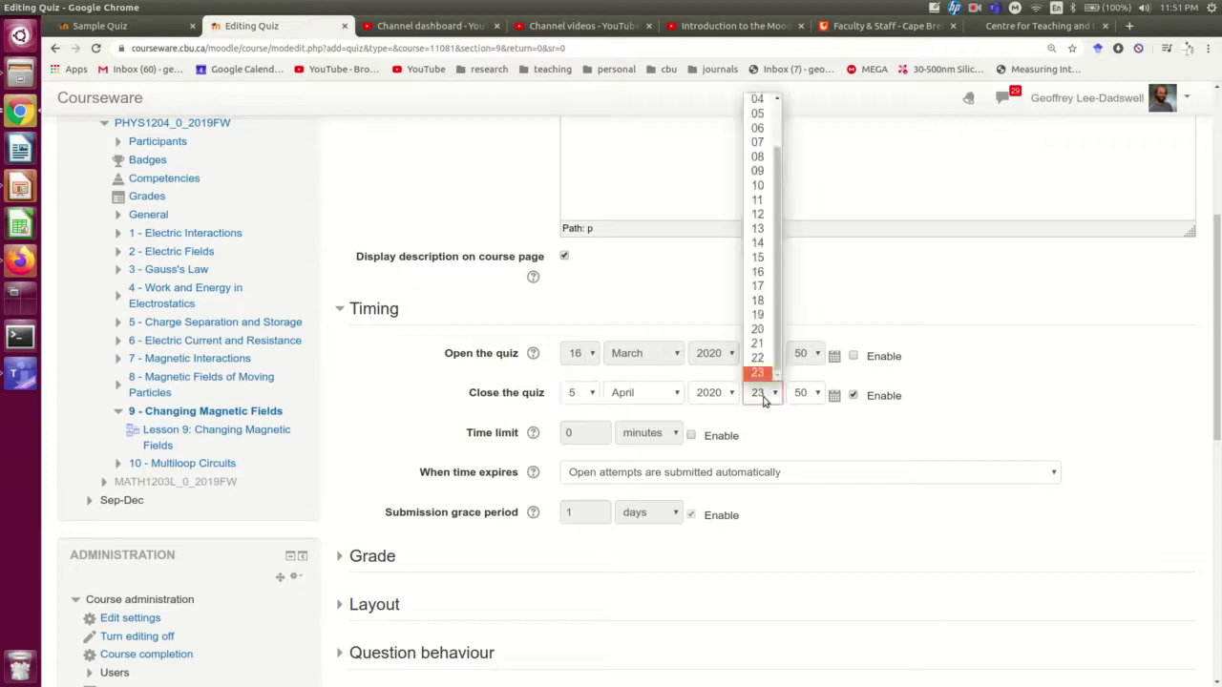
left_click(768, 393)
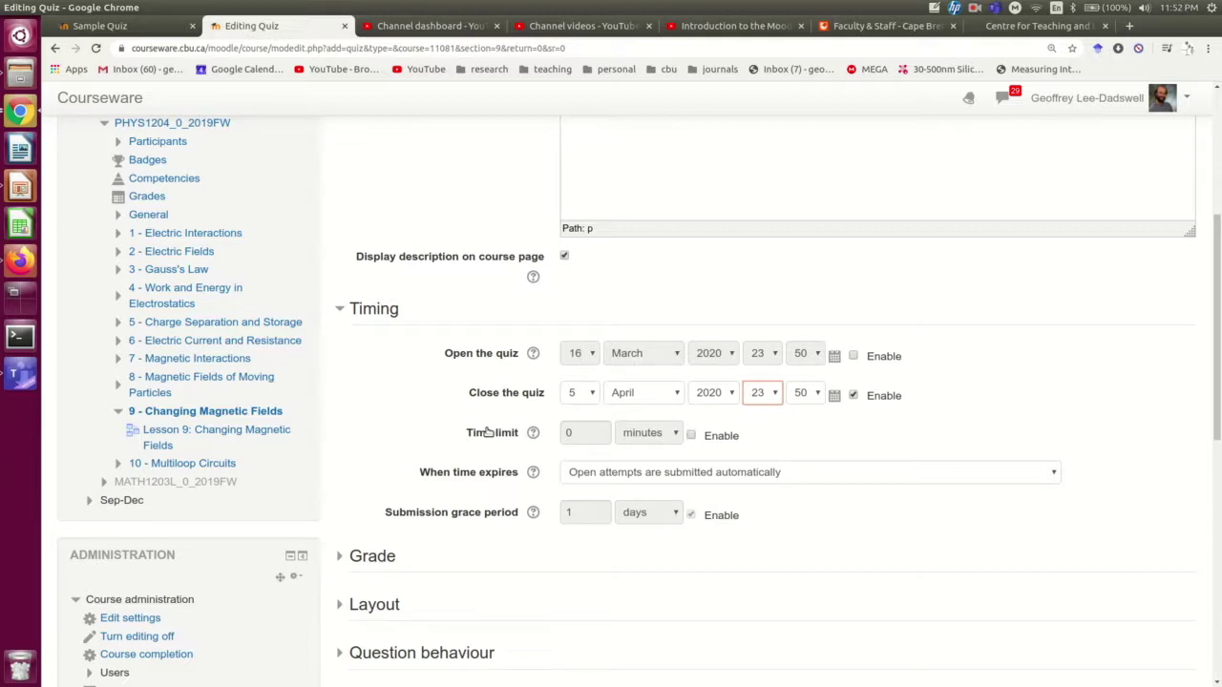
Step: Examine the choices for what happens when time expires, keeping "Open attempts are submitted automatically"
scroll(487, 432, "down", 1)
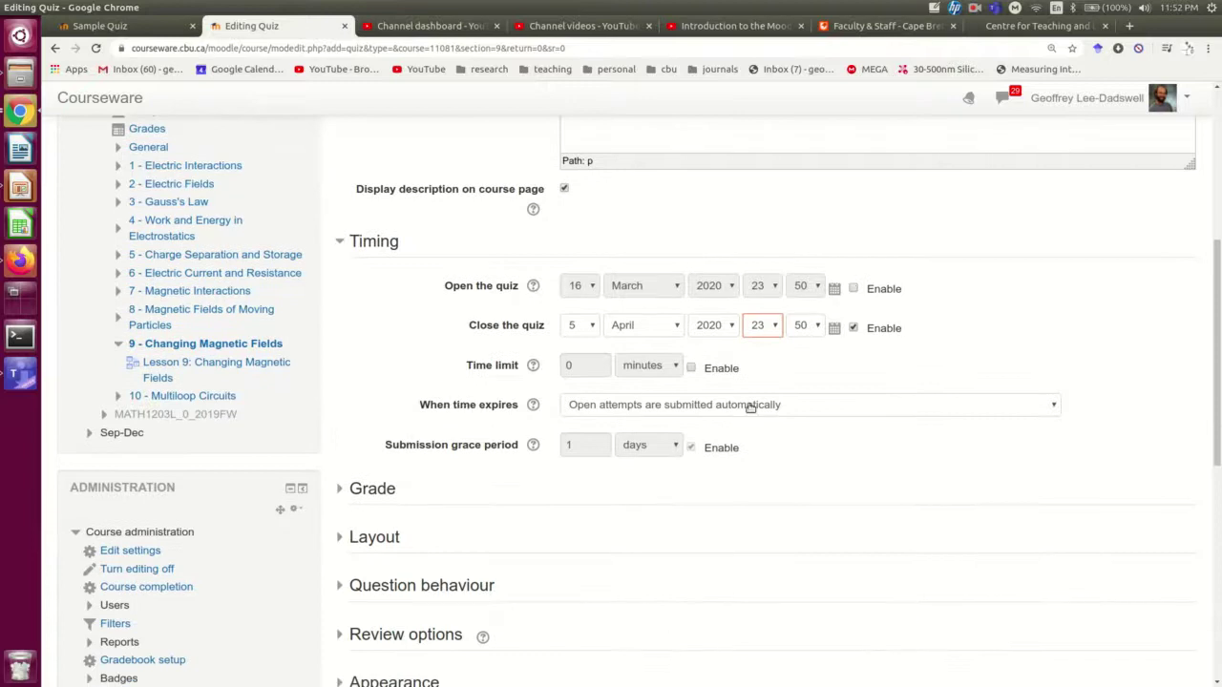
left_click(752, 406)
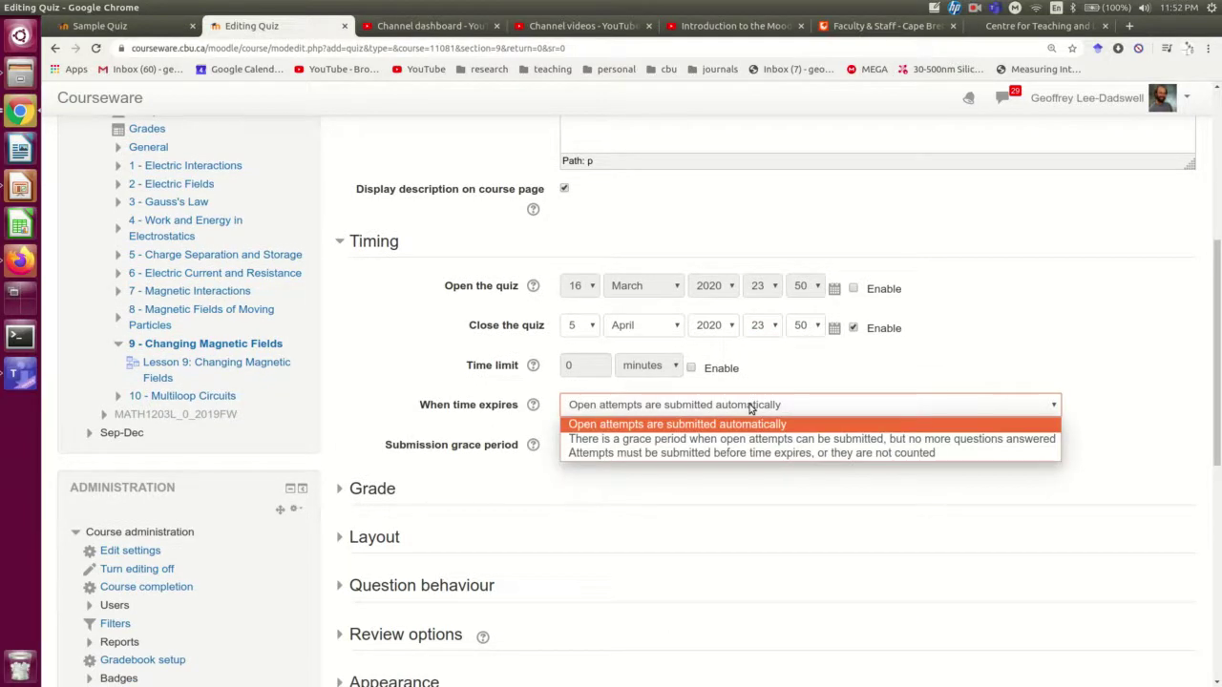
left_click(751, 407)
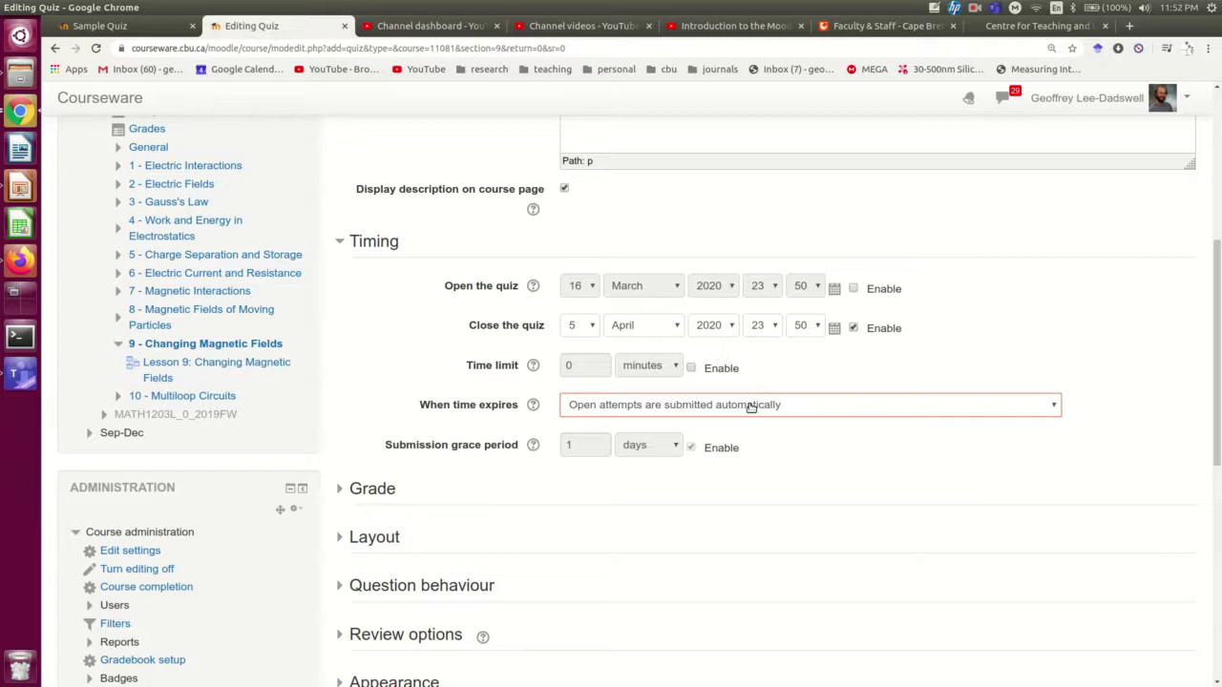
left_click(751, 407)
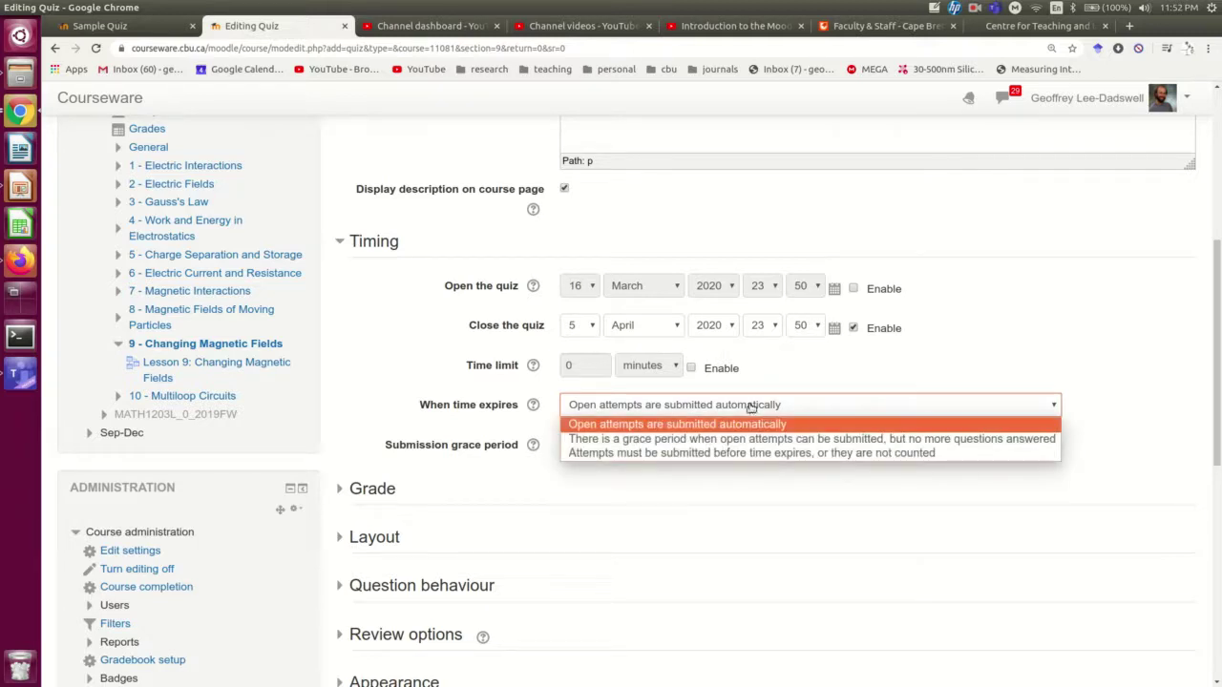
left_click(752, 406)
Step: In the Grade settings, set the grade category to "Online Lessons (moodle generated - don't matter)"
scroll(487, 382, "down", 5)
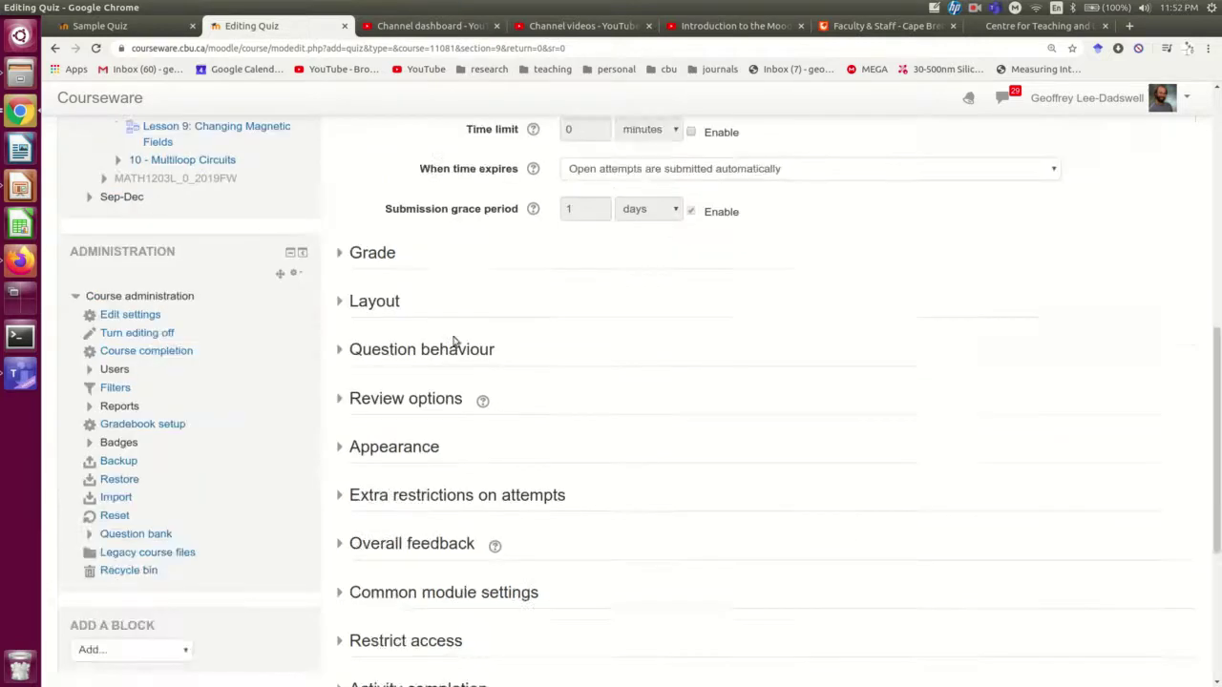
scroll(458, 353, "up", 3)
scroll(420, 339, "down", 2)
left_click(375, 287)
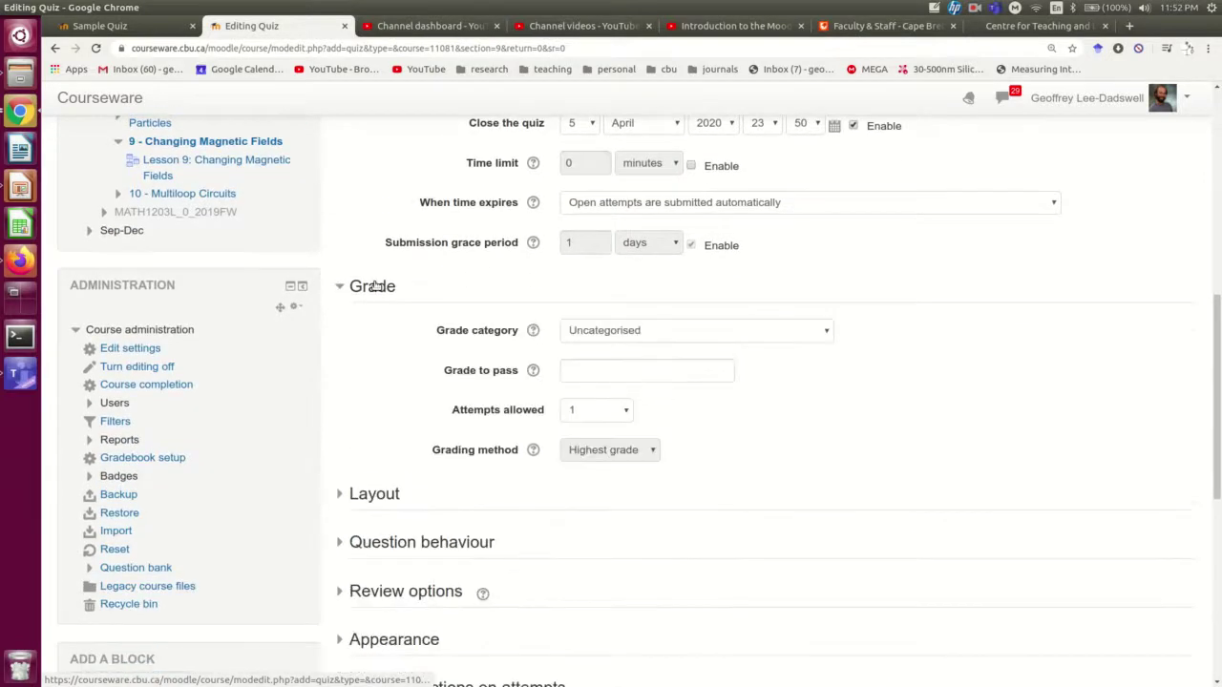
left_click(718, 331)
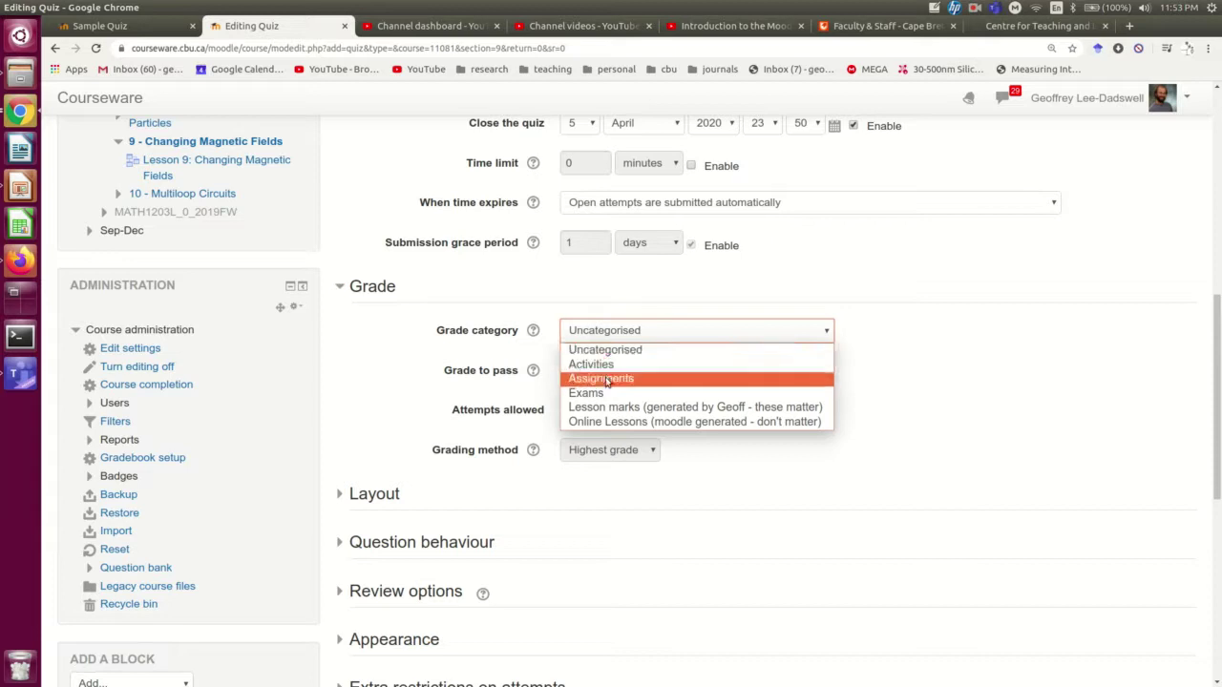
left_click(625, 422)
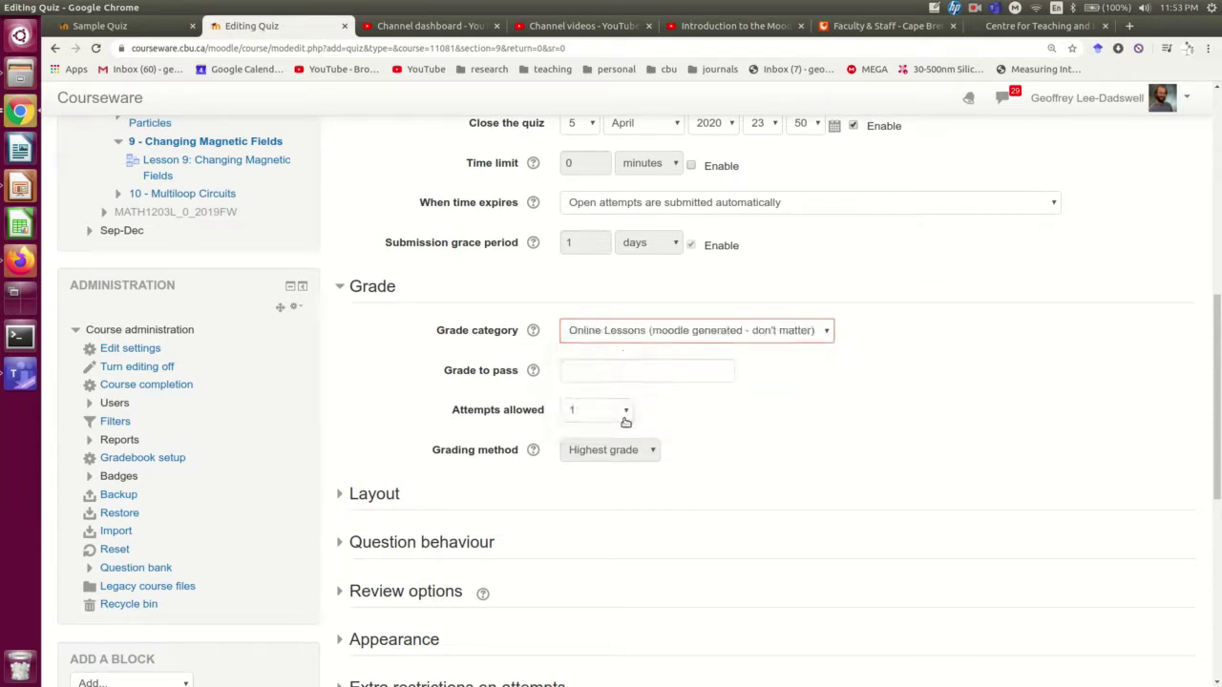
Step: Open the help explanation for the Grade to pass setting
left_click(596, 370)
left_click(533, 372)
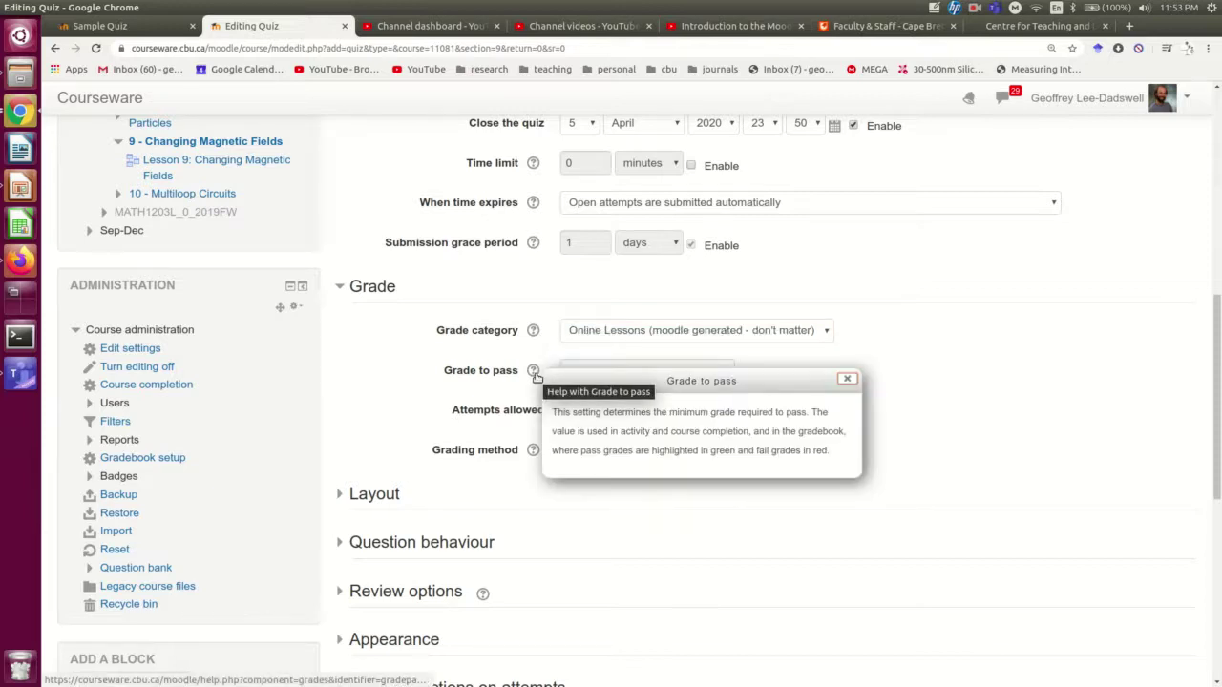
Step: Close the Grade to pass explanation and leave the grade to pass blank
left_click(848, 381)
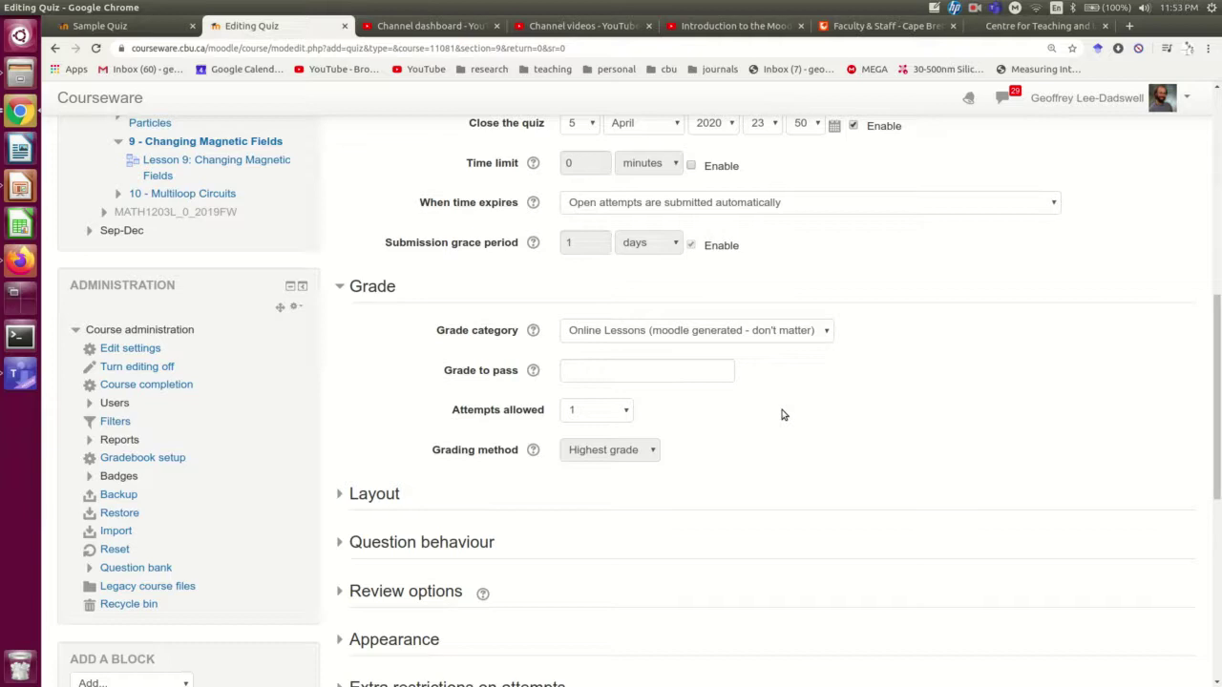
left_click(708, 371)
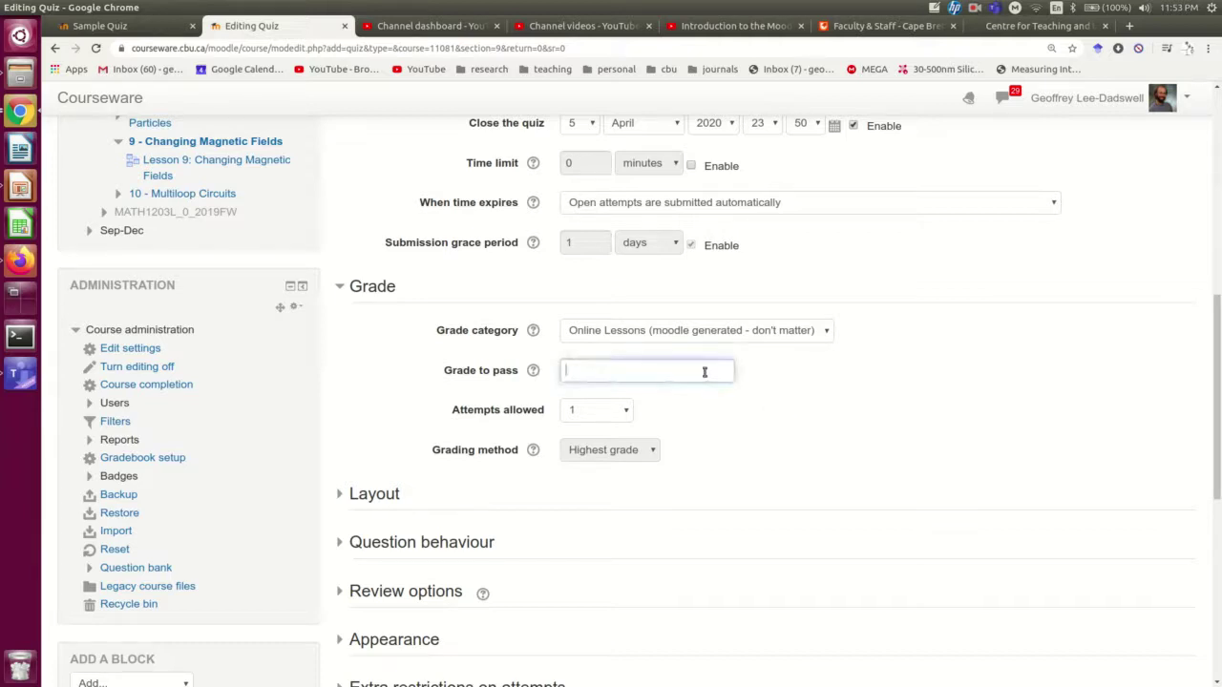
scroll(730, 420, "down", 1)
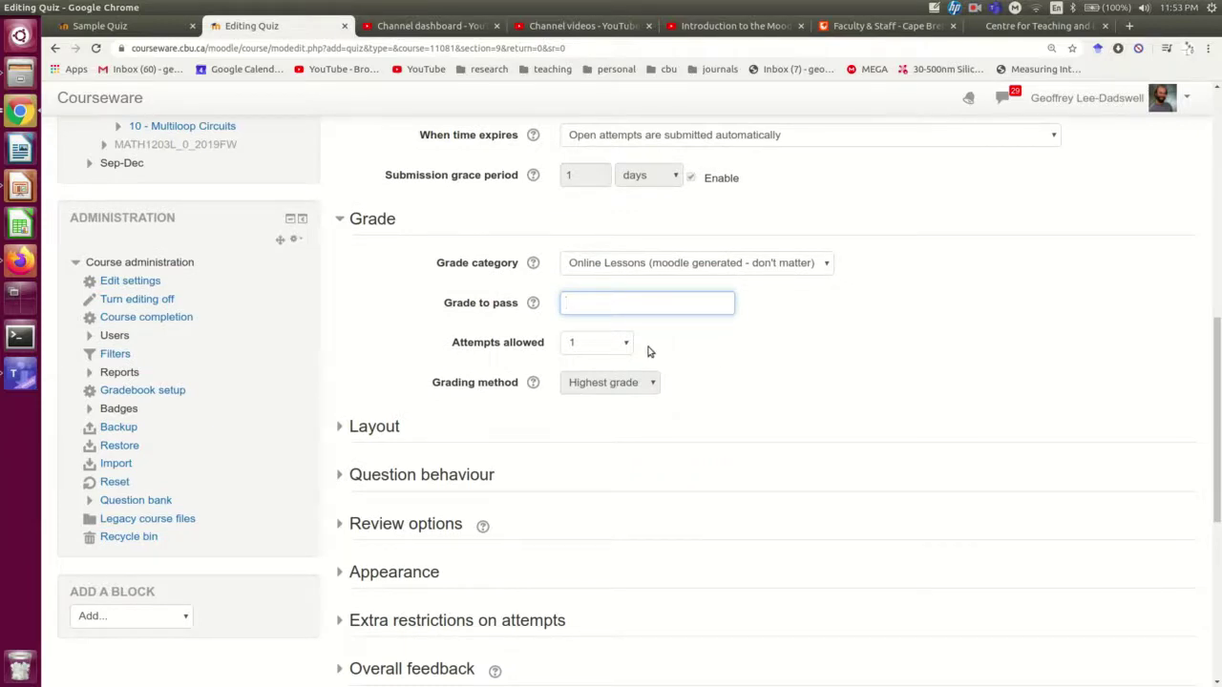
Step: Examine the choices for attempts allowed, trying Unlimited and returning the setting to 1
left_click(597, 349)
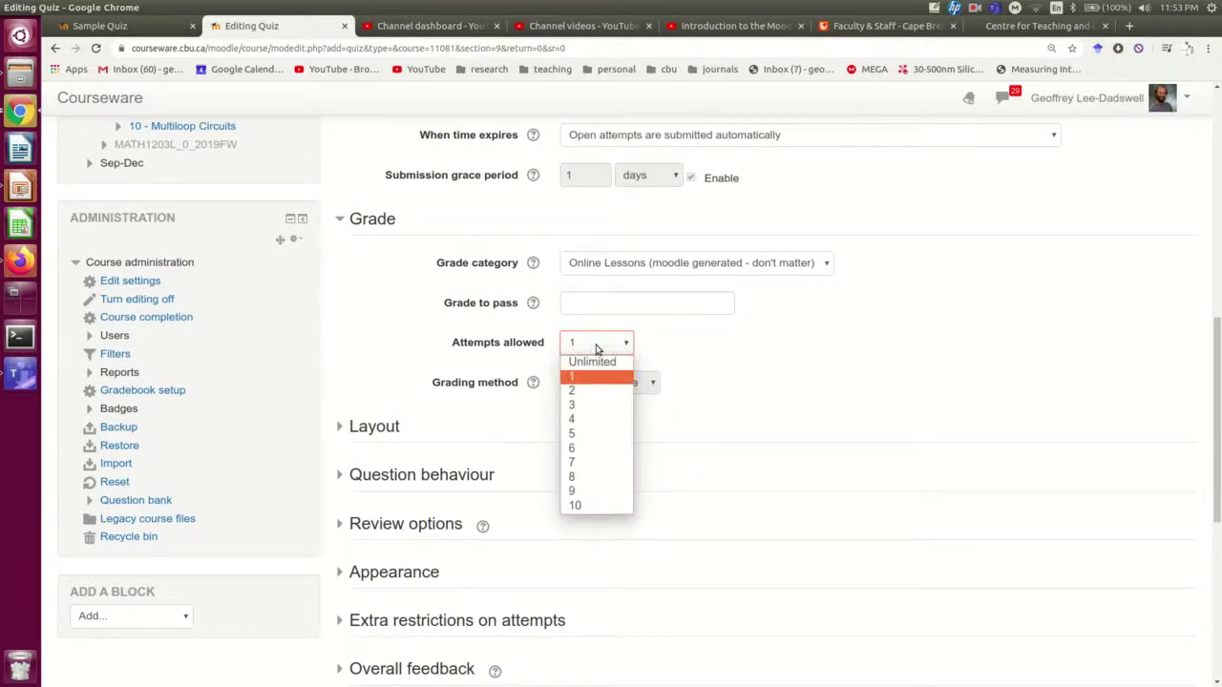
left_click(666, 348)
left_click(611, 344)
left_click(607, 346)
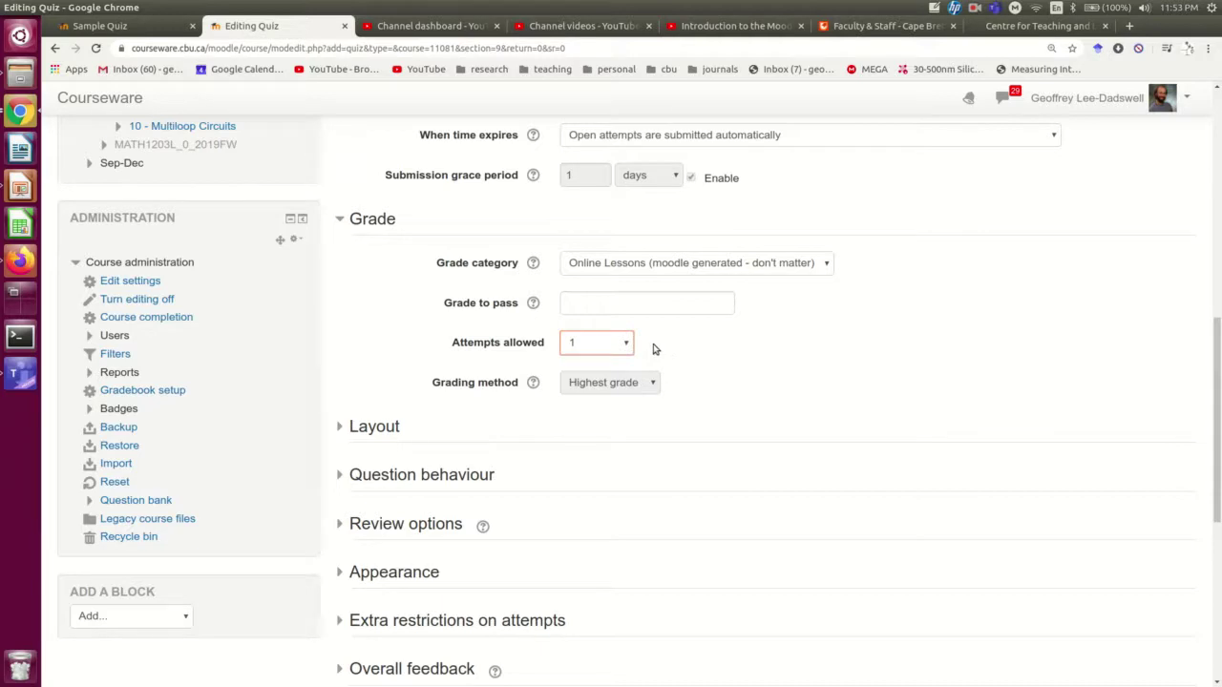
left_click(614, 349)
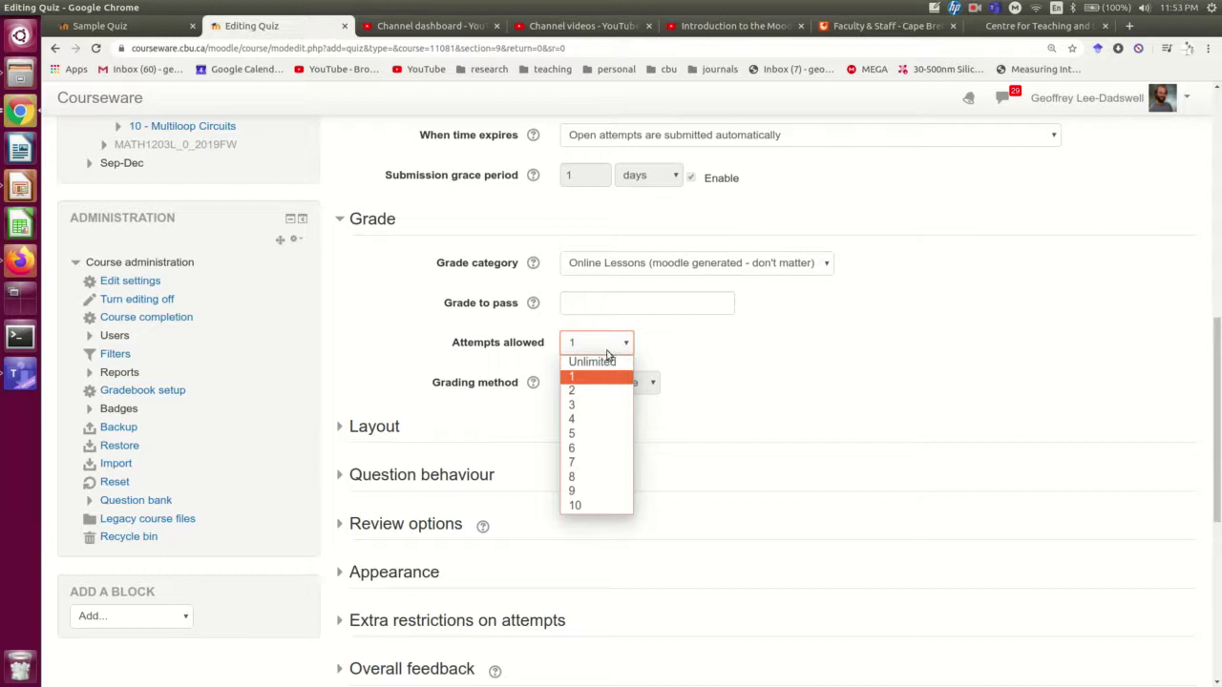
left_click(592, 362)
left_click(599, 344)
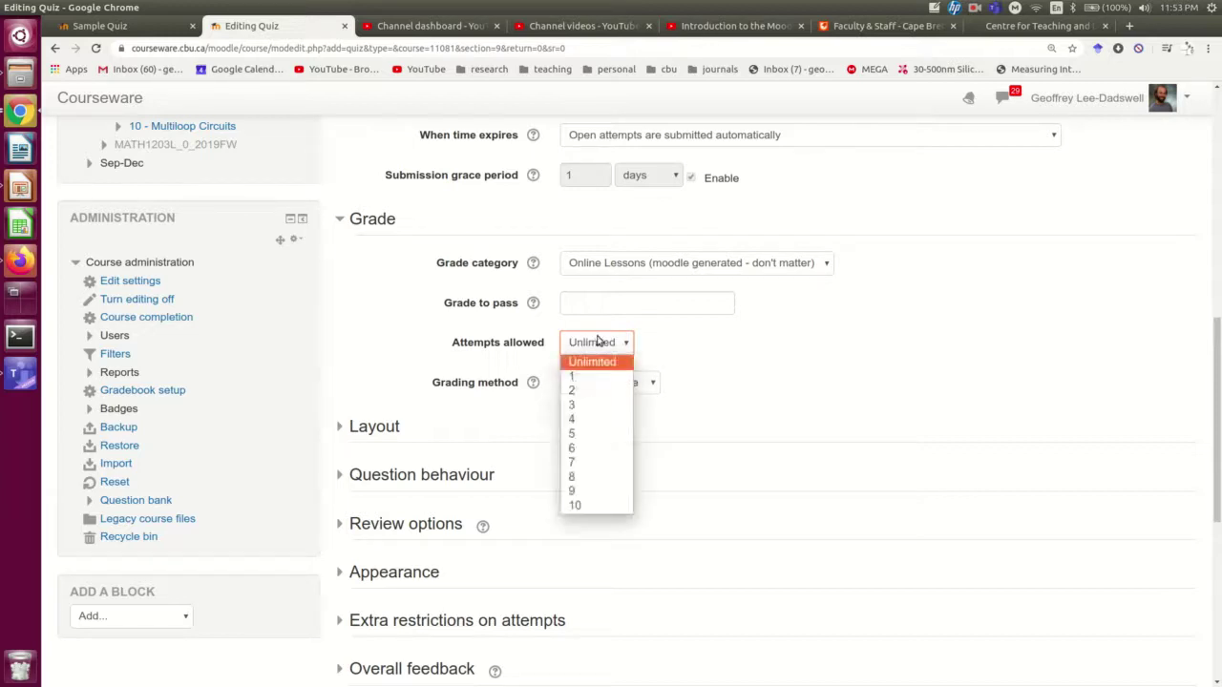
left_click(585, 379)
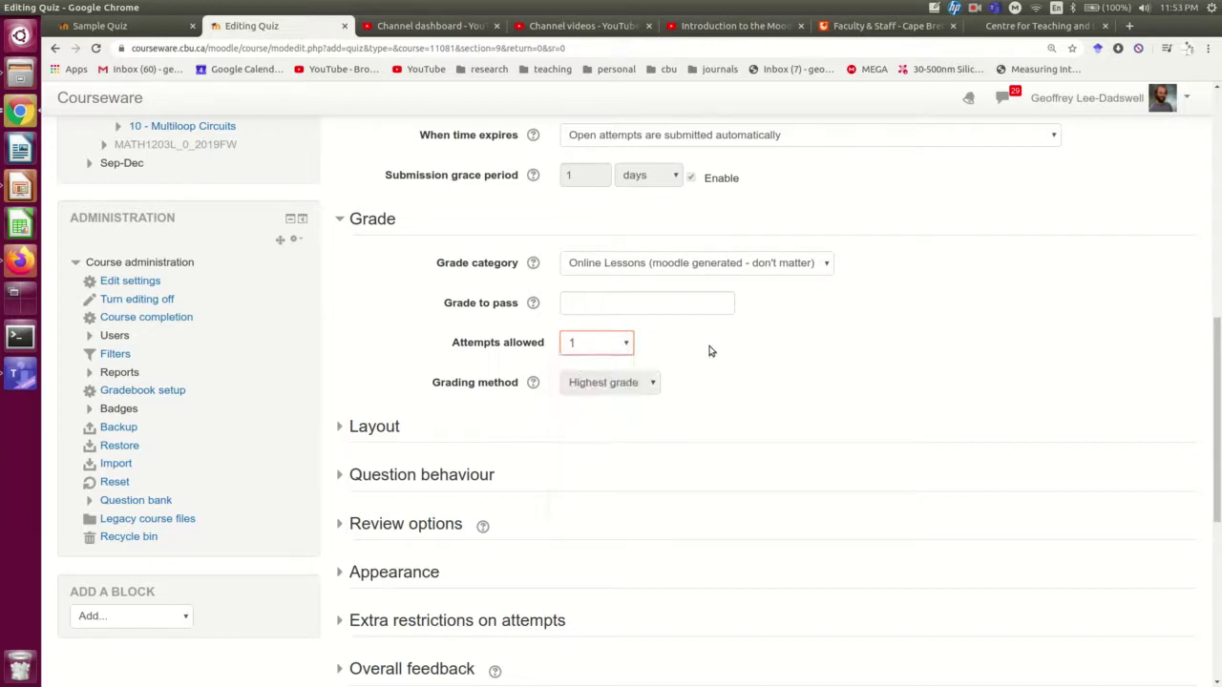
Step: Set the attempts allowed to 2 and the grading method to Highest grade
left_click(587, 346)
left_click(588, 374)
key("Down")
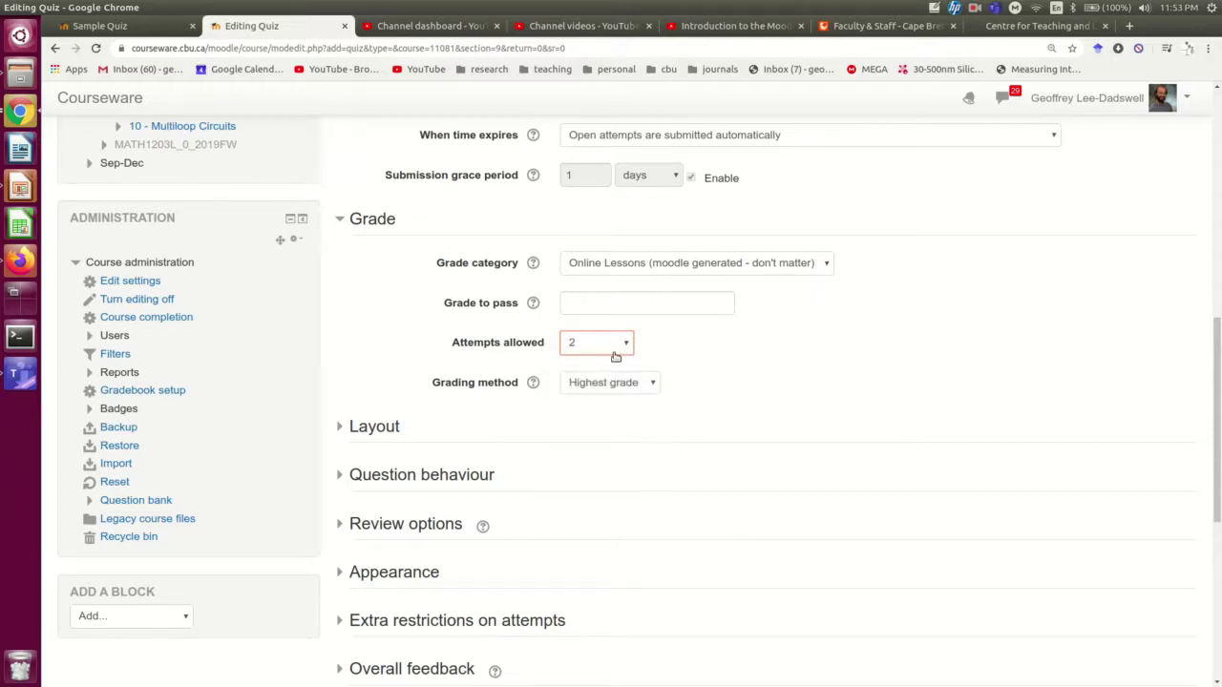
left_click(621, 385)
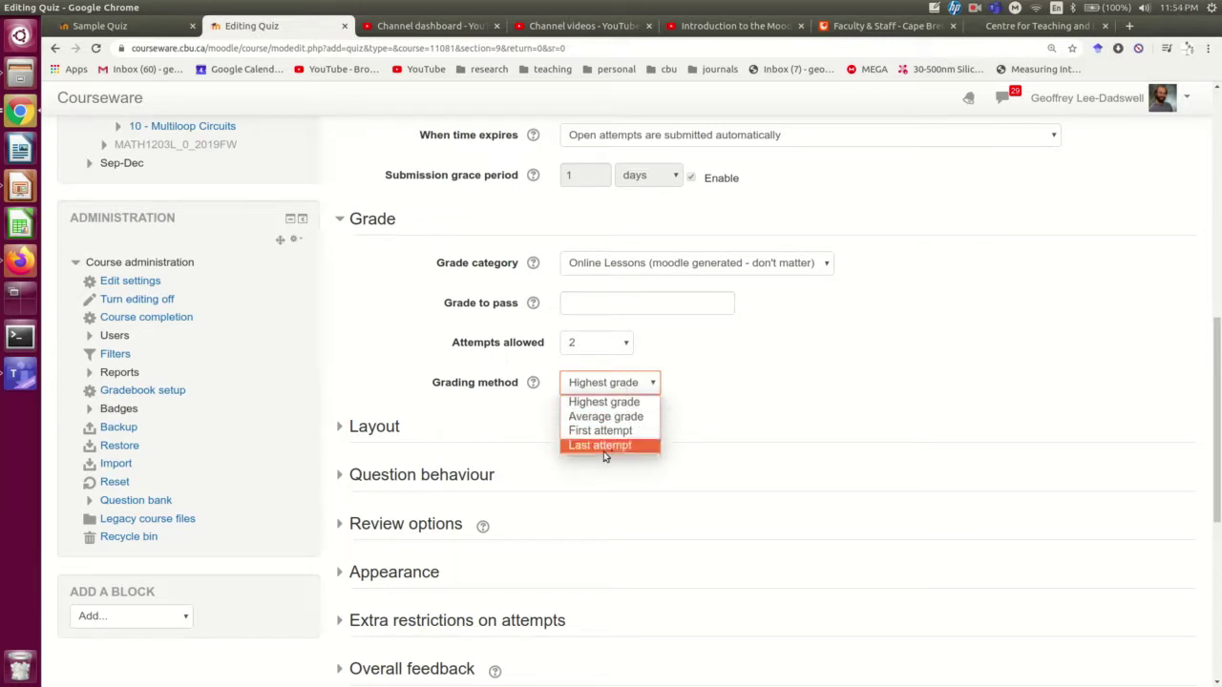
left_click(603, 403)
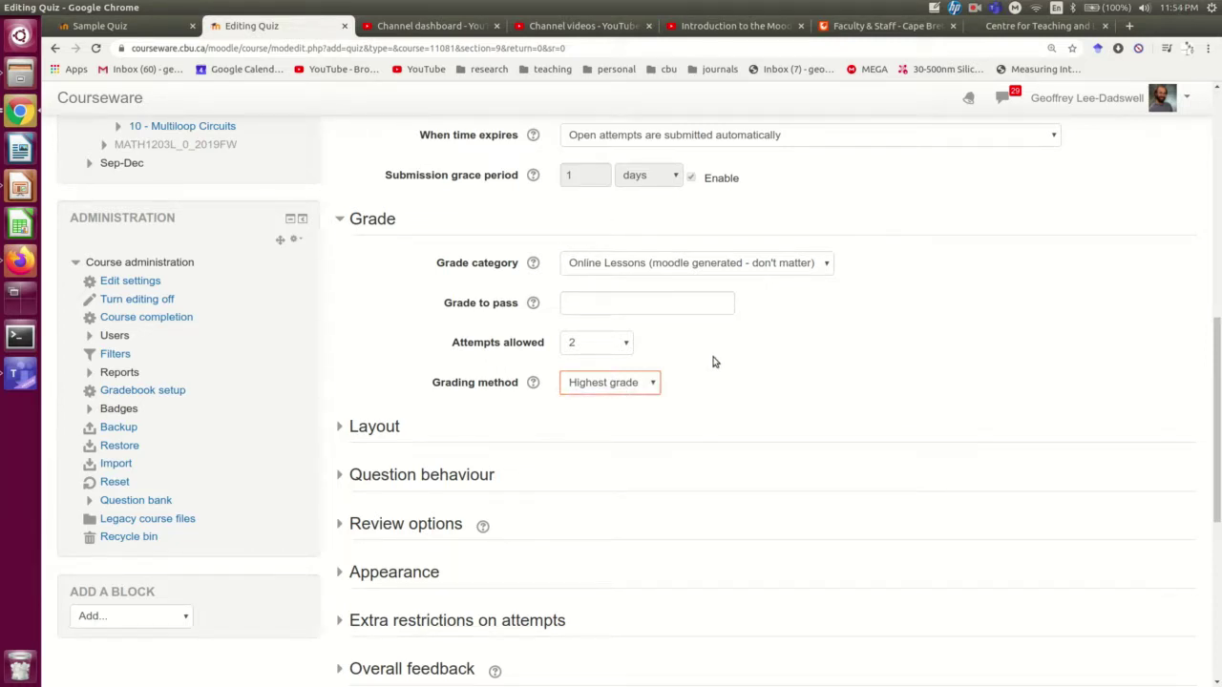
Step: In the Layout settings, keep a new page for every question and choose Free as the navigation method, revealing the additional options
scroll(715, 357, "down", 3)
left_click(367, 291)
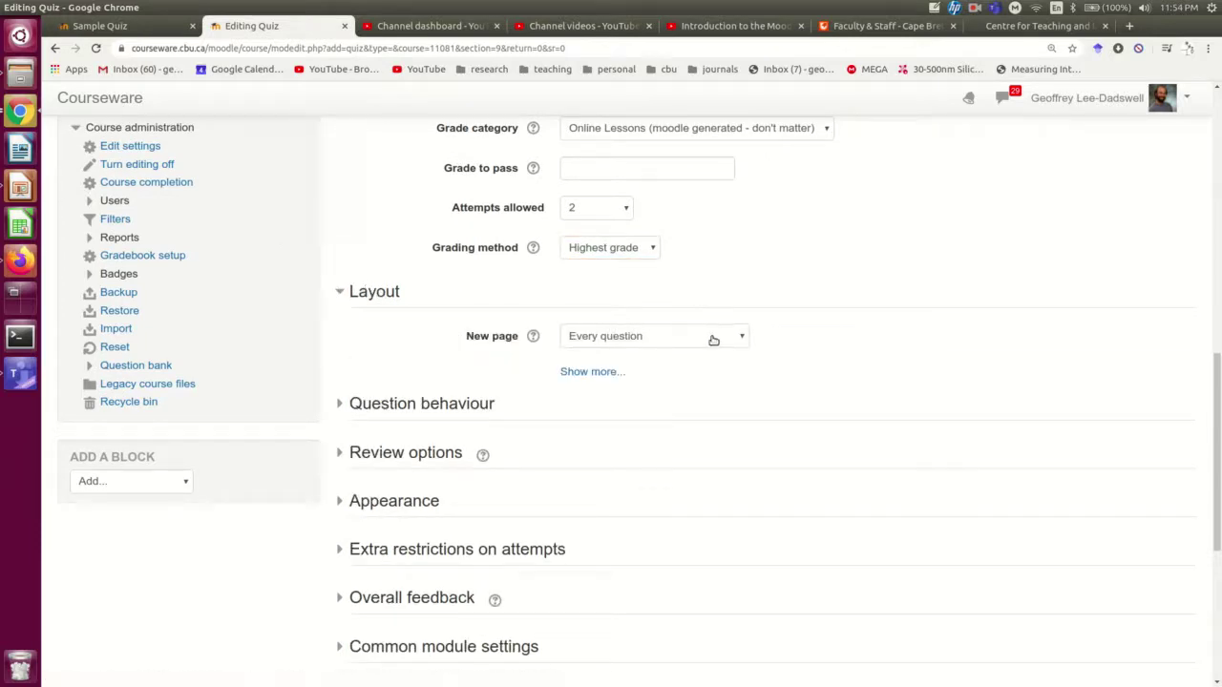
left_click(647, 338)
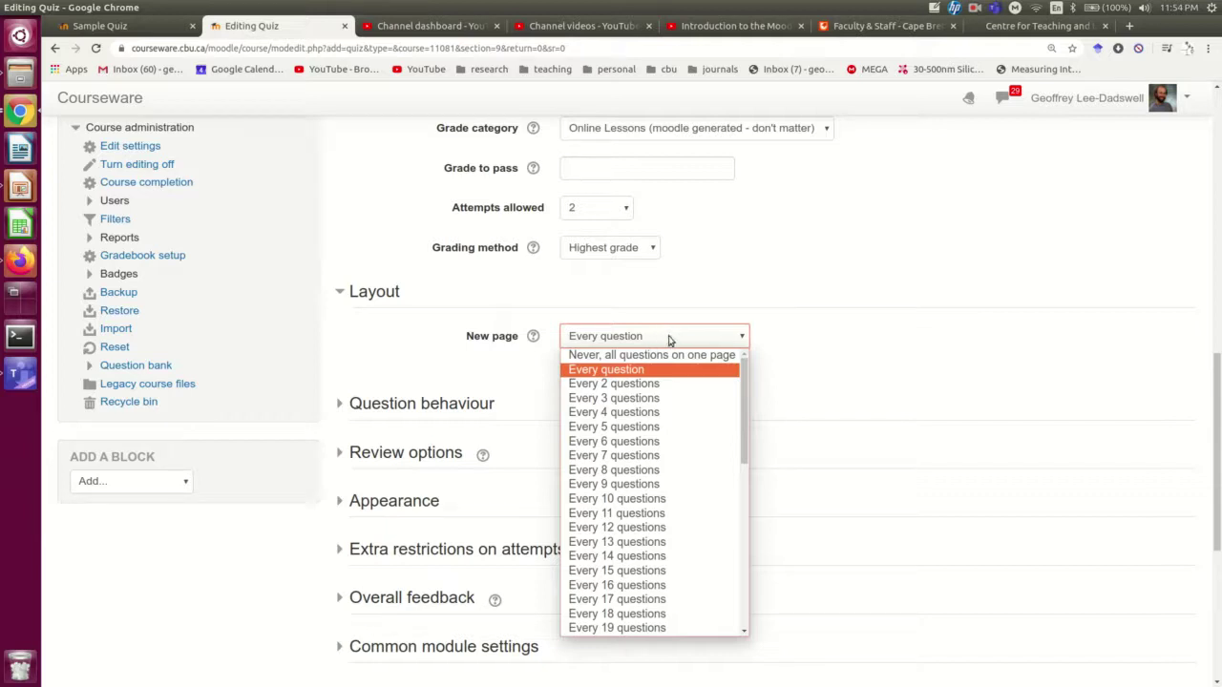
left_click(673, 339)
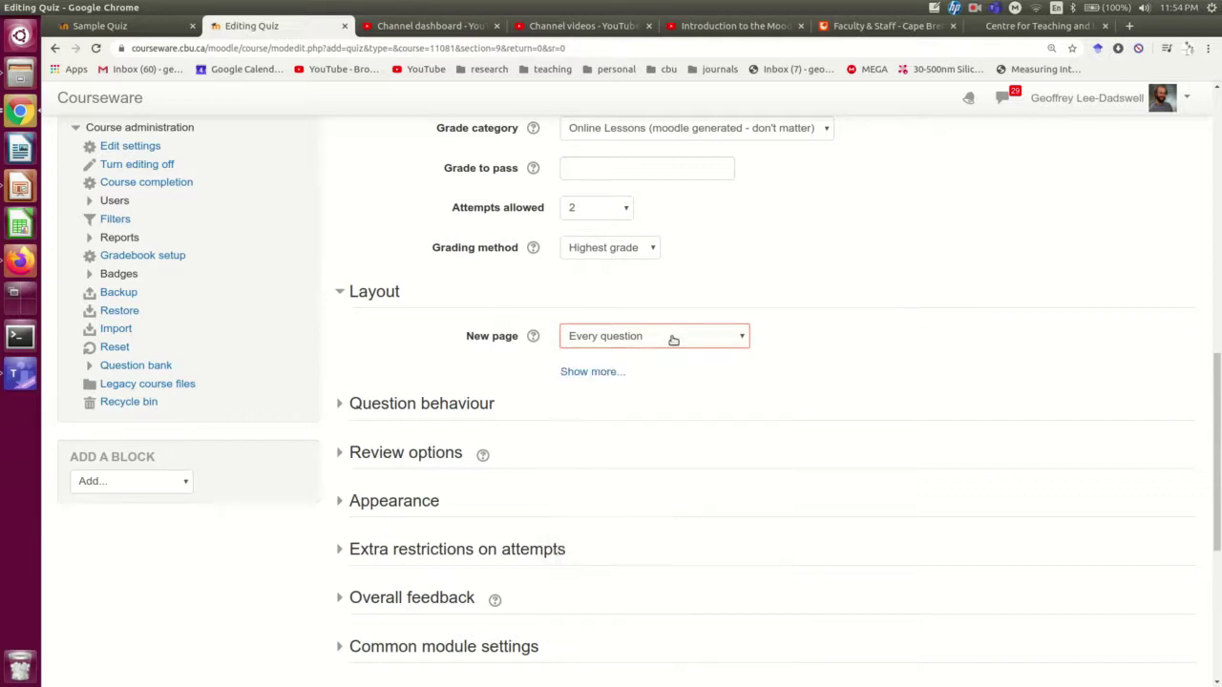
left_click(589, 372)
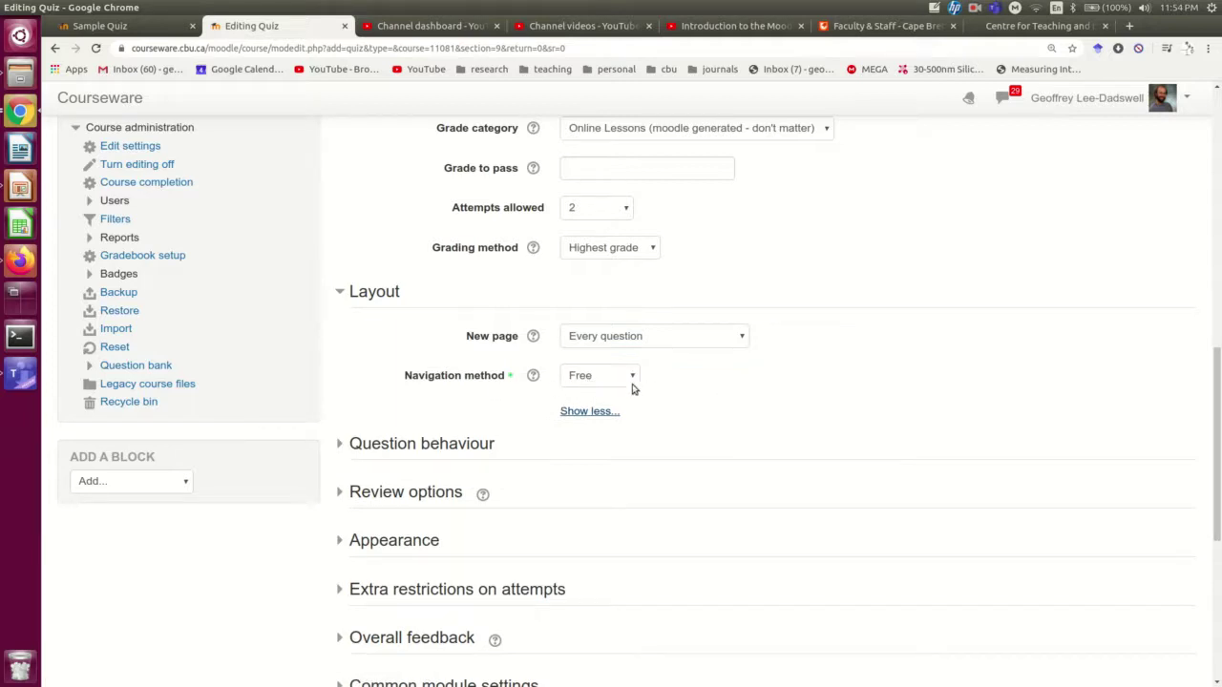
left_click(611, 379)
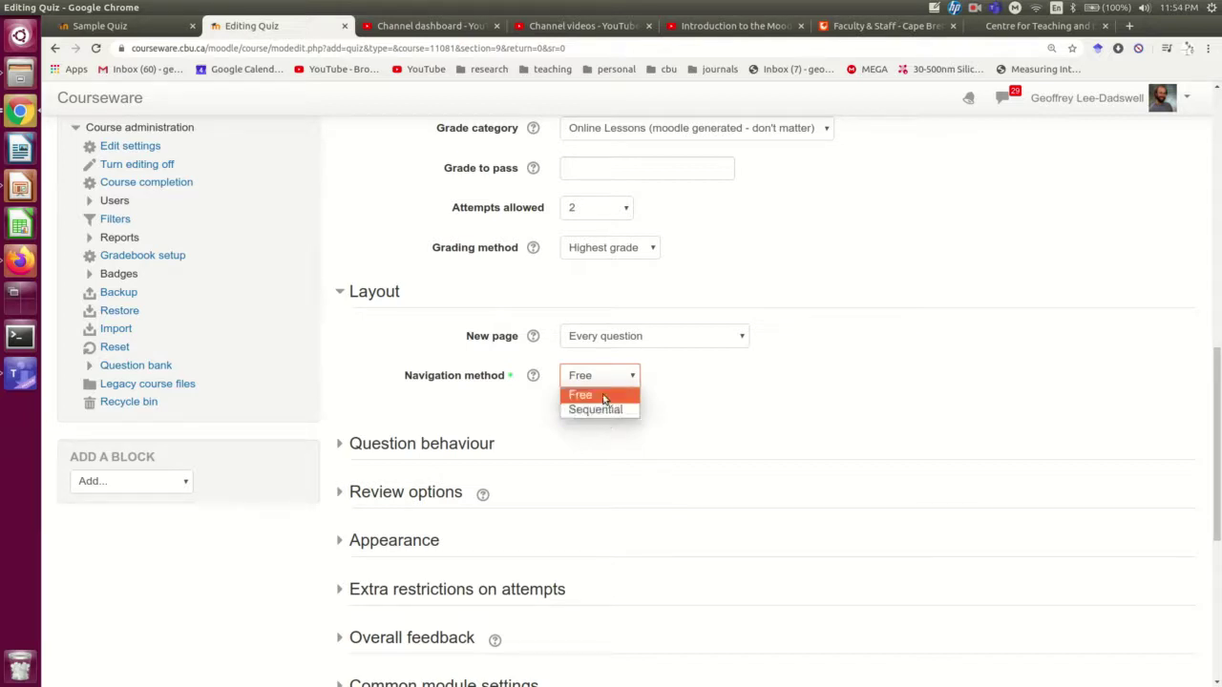
left_click(604, 395)
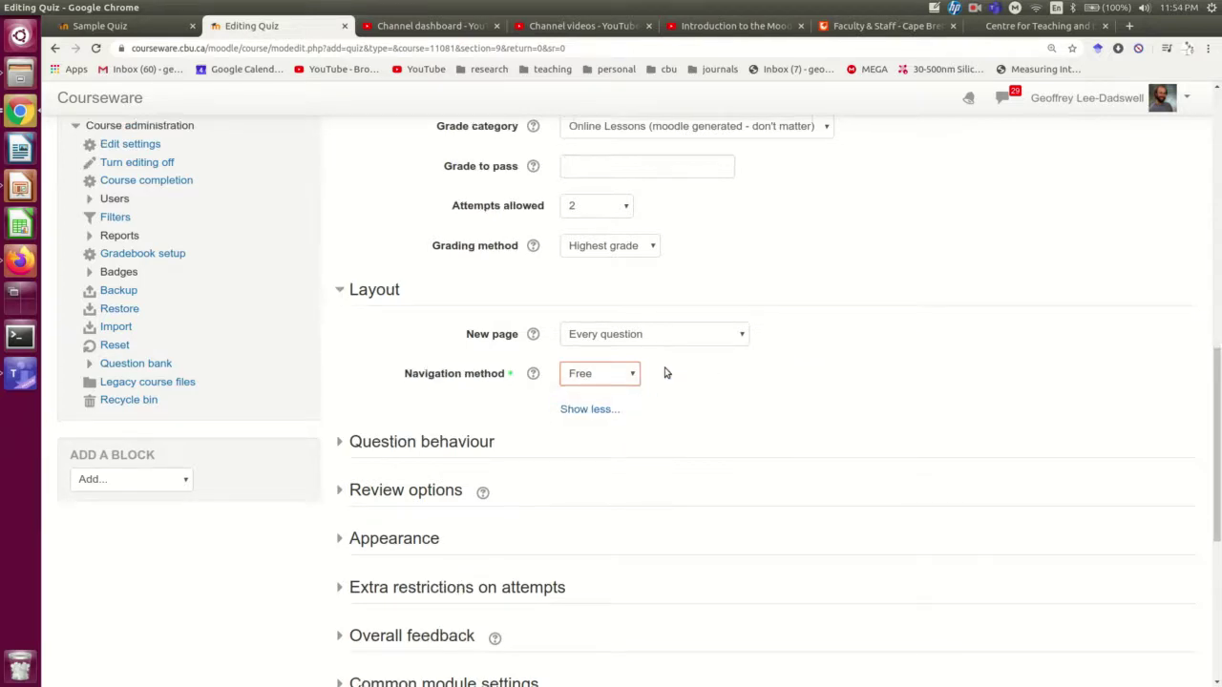
Step: Expand the Question behaviour settings with their additional options and read the help on How questions behave
scroll(665, 372, "down", 3)
left_click(438, 309)
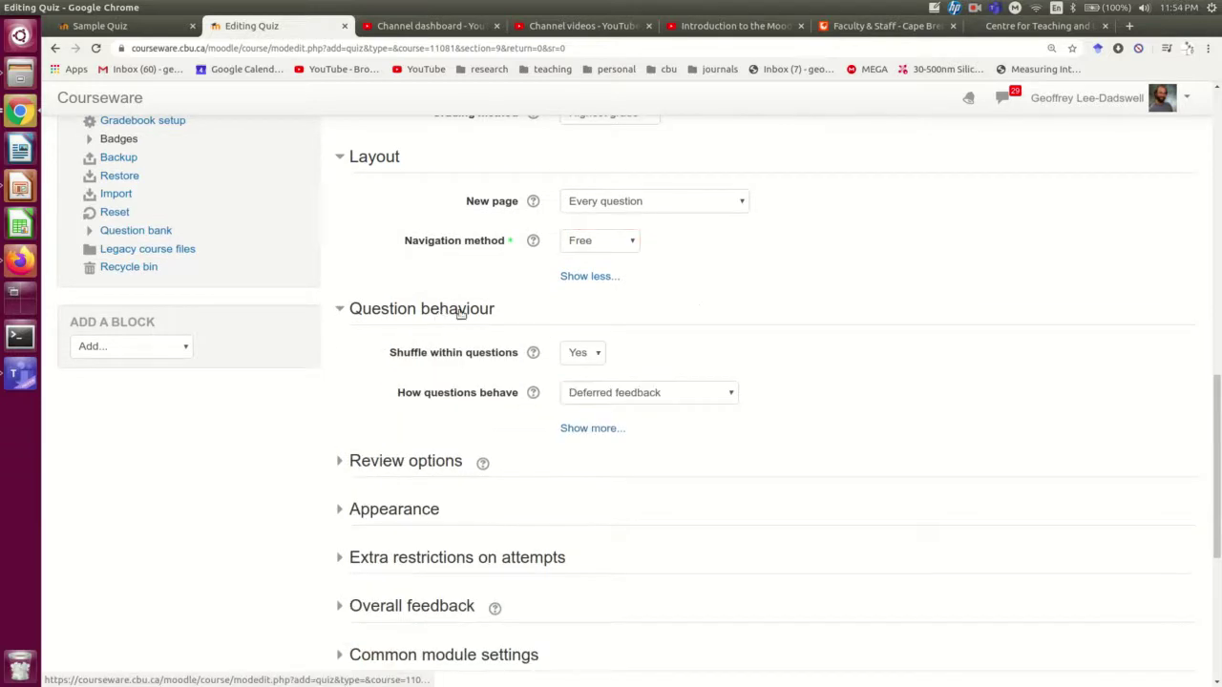
scroll(764, 311, "down", 1)
scroll(771, 258, "down", 1)
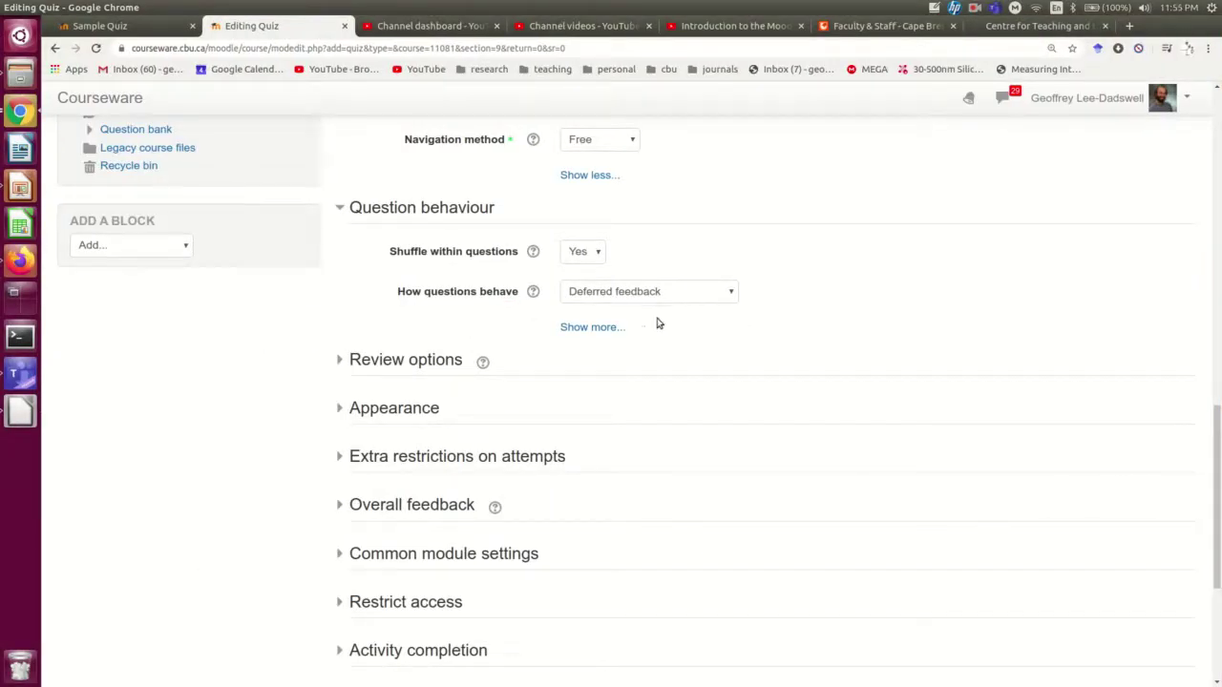
left_click(603, 329)
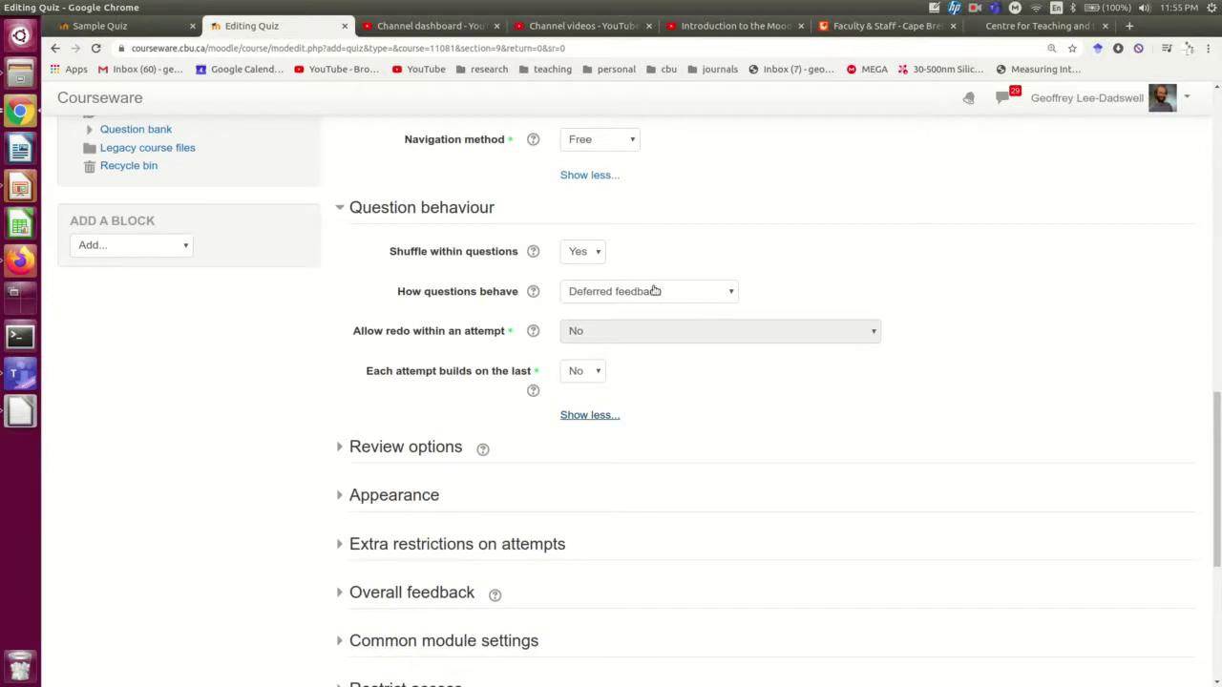
left_click(533, 292)
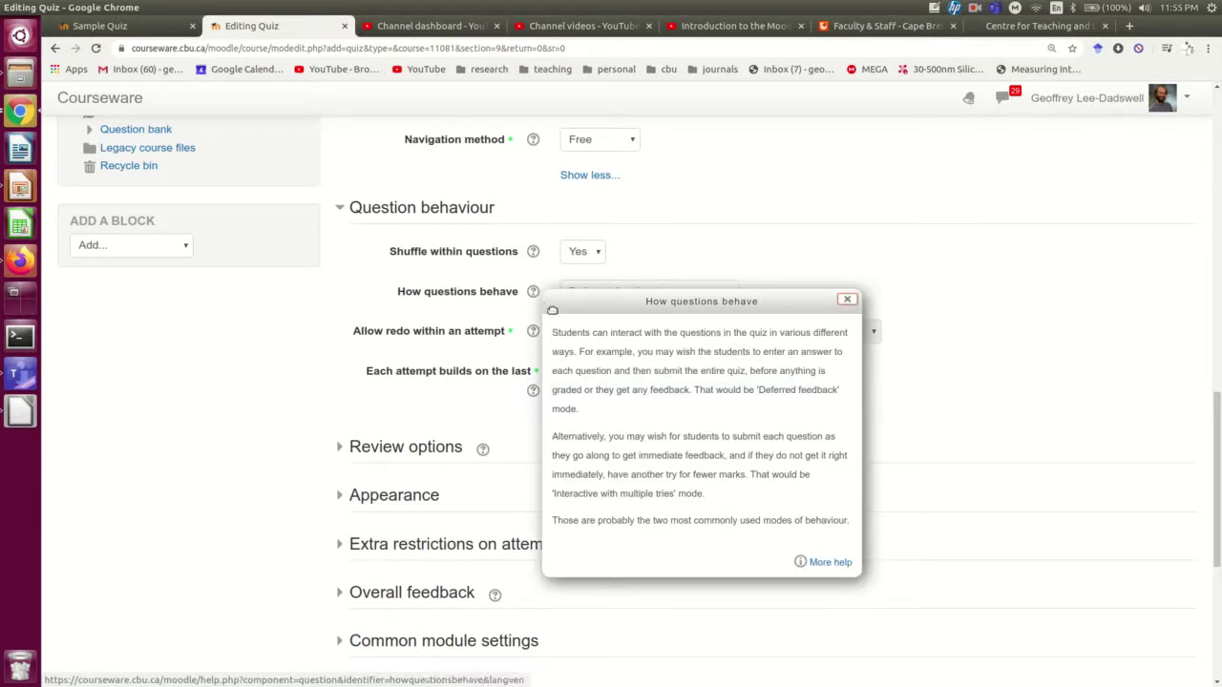
left_click(847, 301)
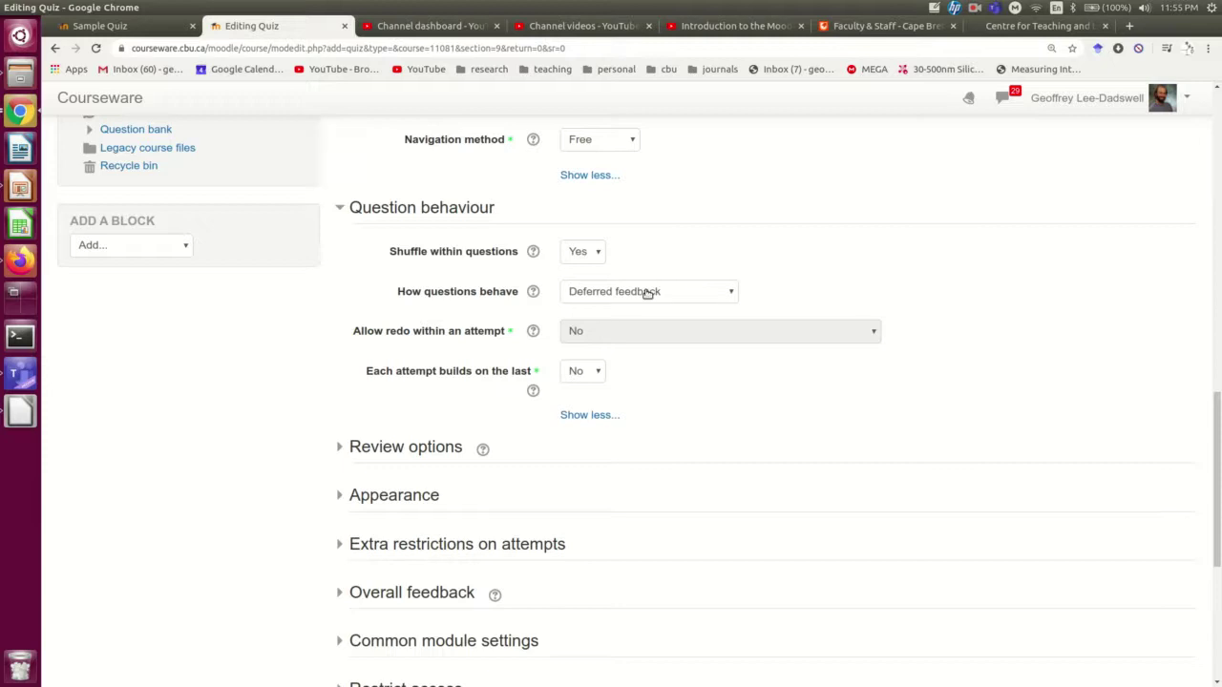
scroll(357, 464, "down", 2)
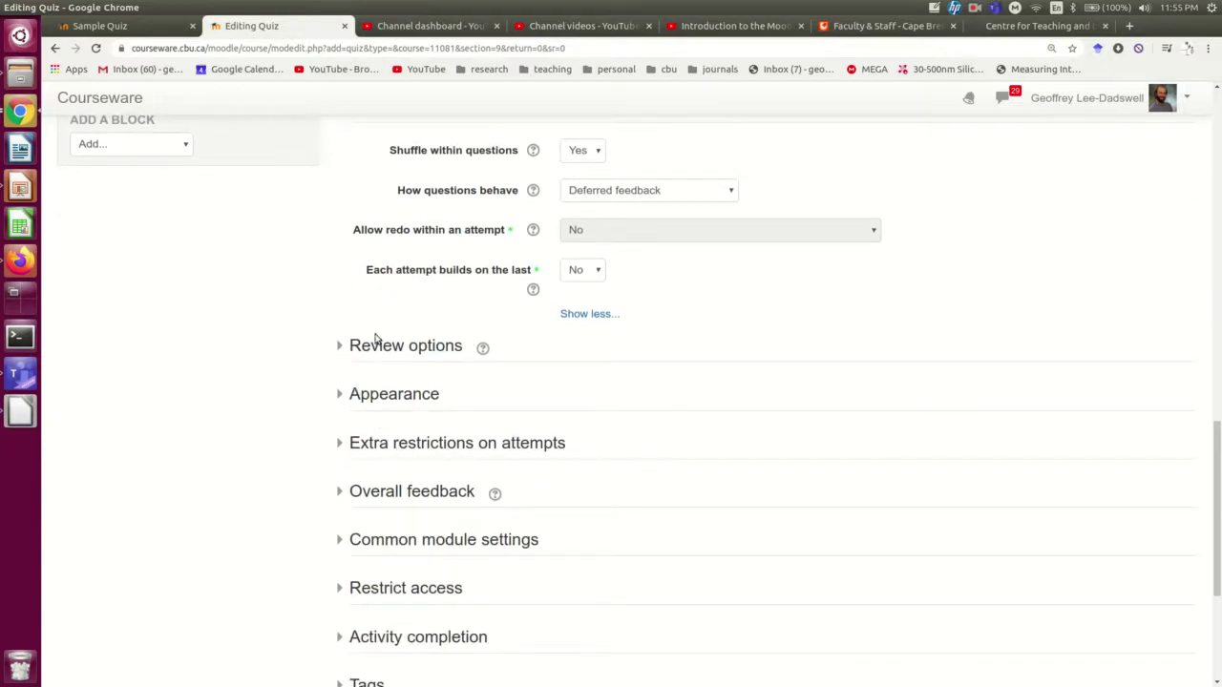
left_click(411, 347)
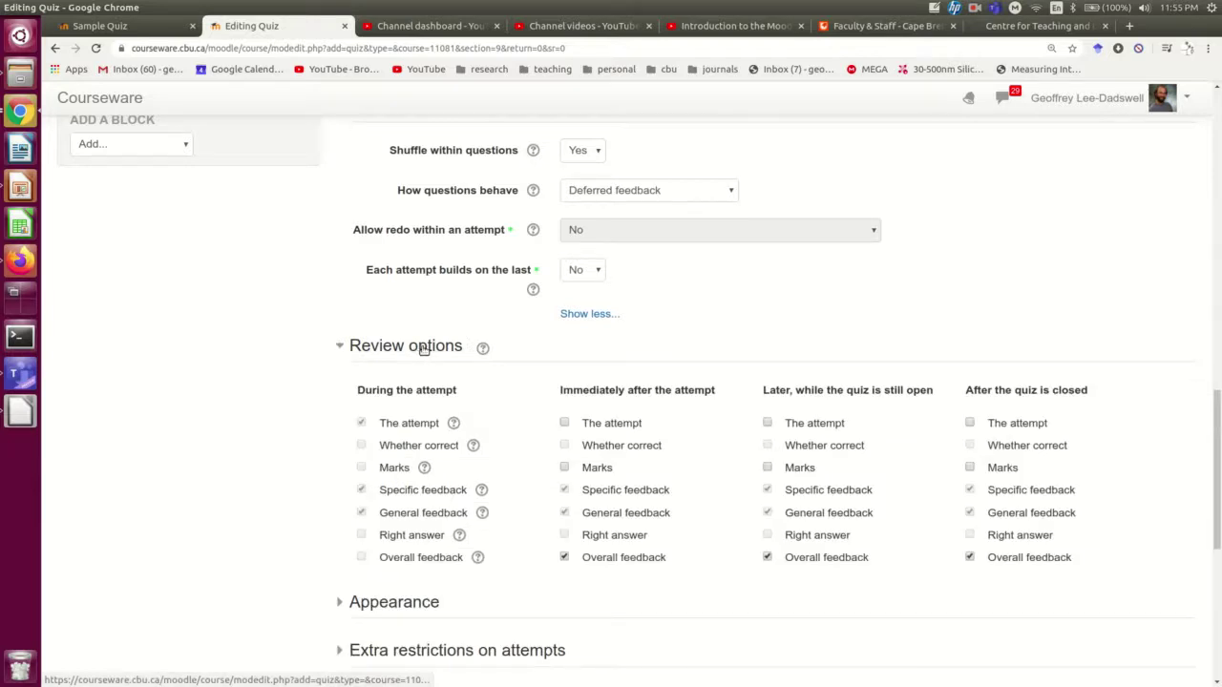
left_click(424, 350)
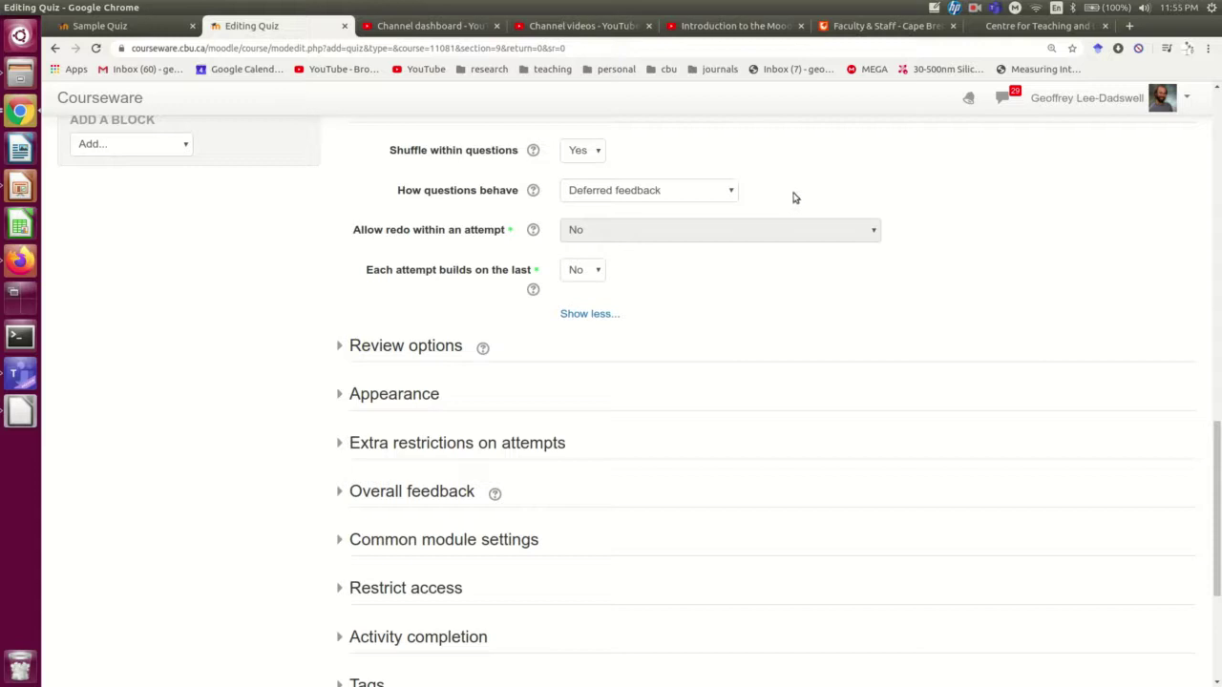
Step: Try Immediate feedback, Adaptive mode and Deferred feedback in turn for How questions behave
scroll(794, 197, "up", 1)
left_click(602, 225)
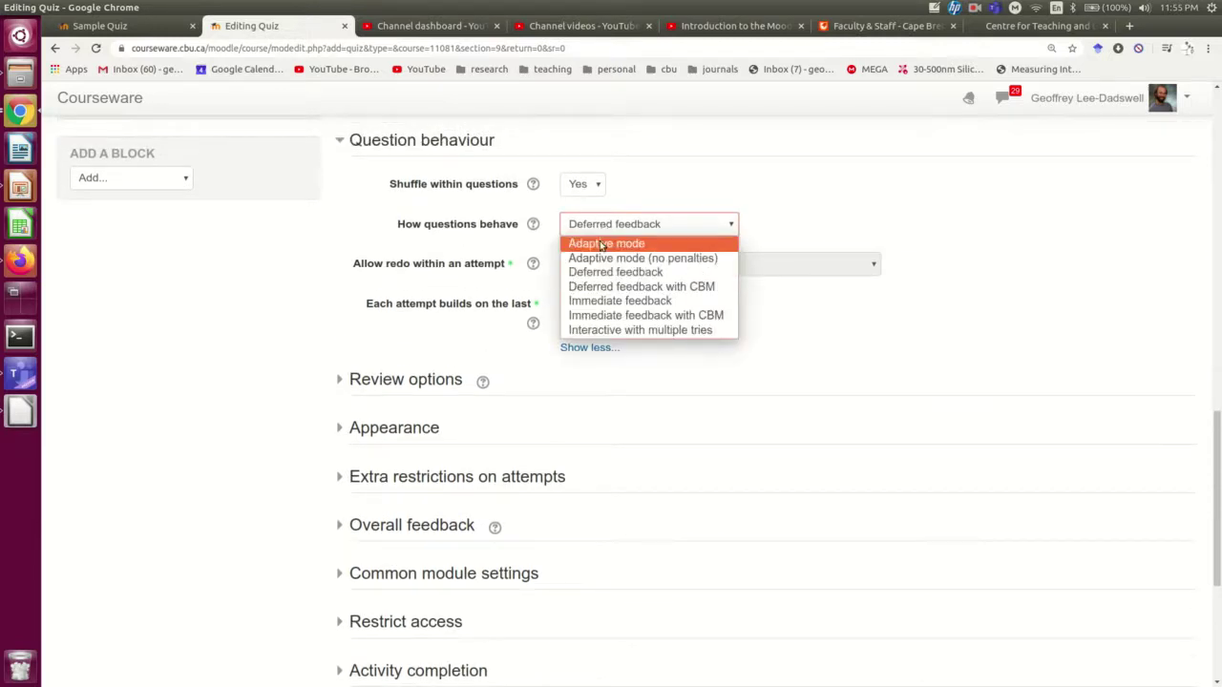
left_click(605, 301)
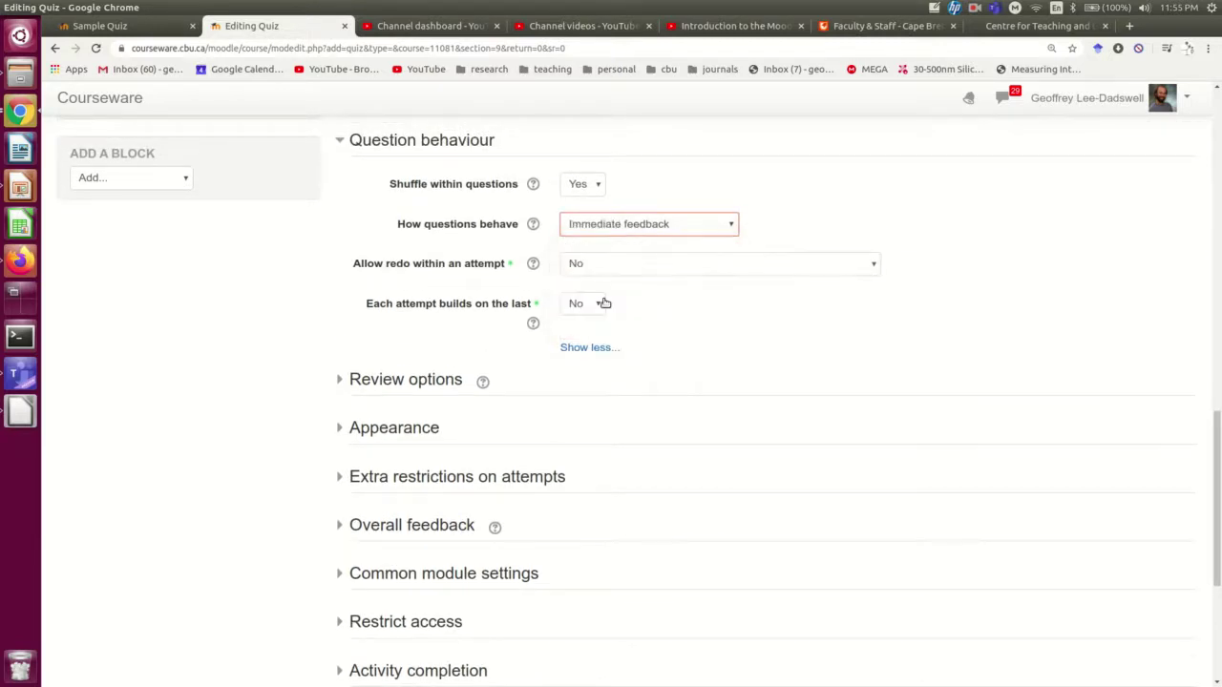
left_click(703, 224)
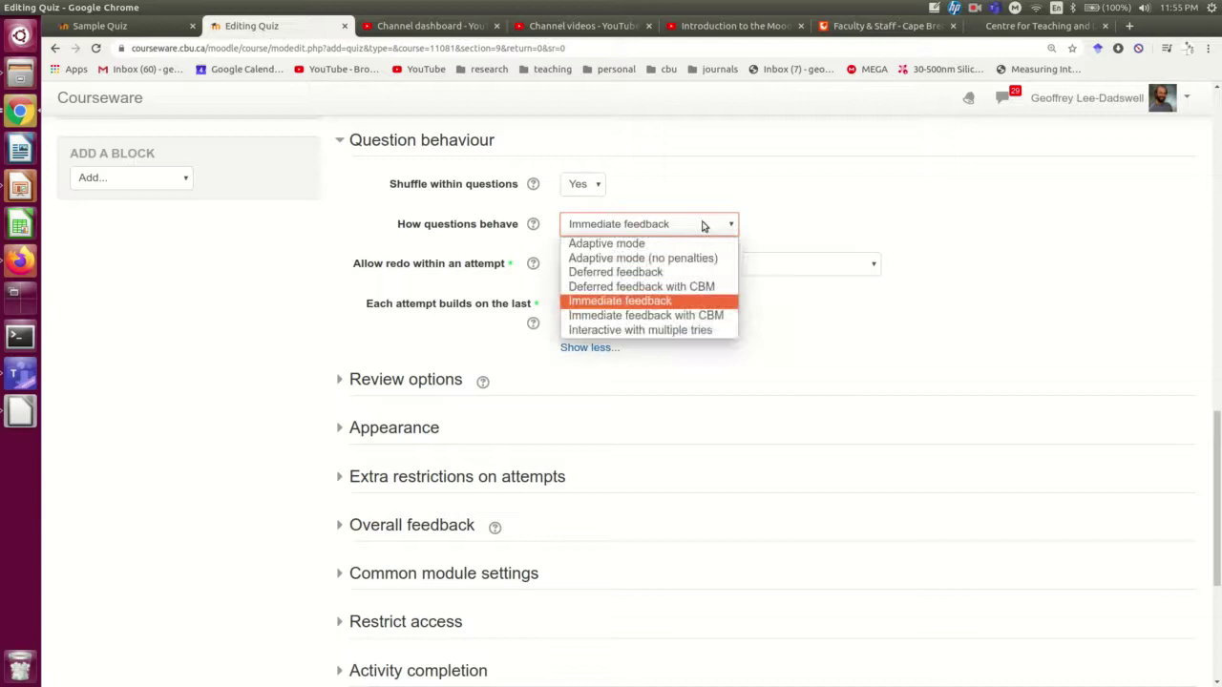
left_click(644, 246)
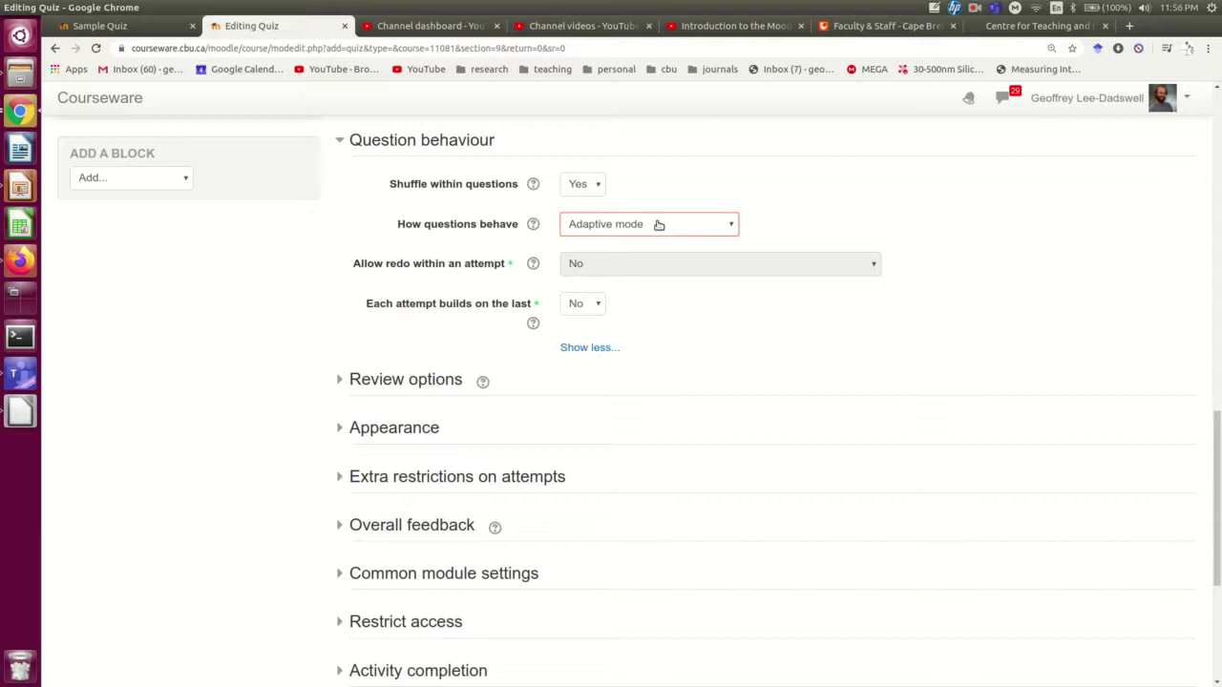
left_click(658, 224)
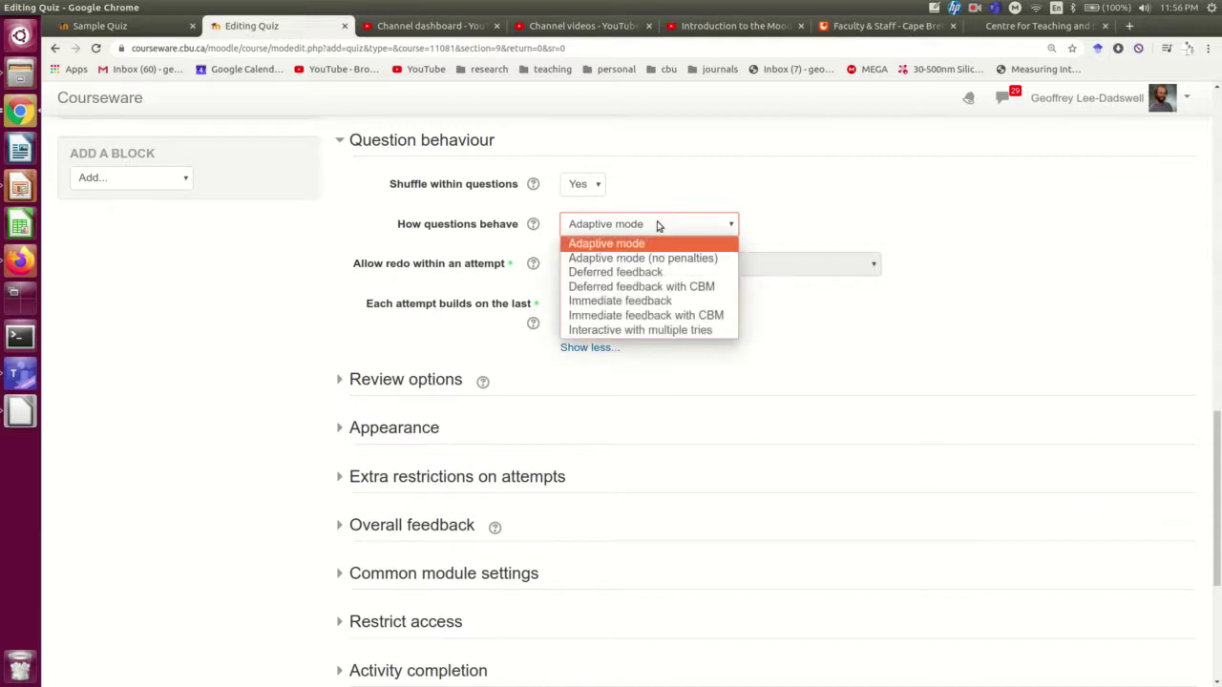
left_click(628, 272)
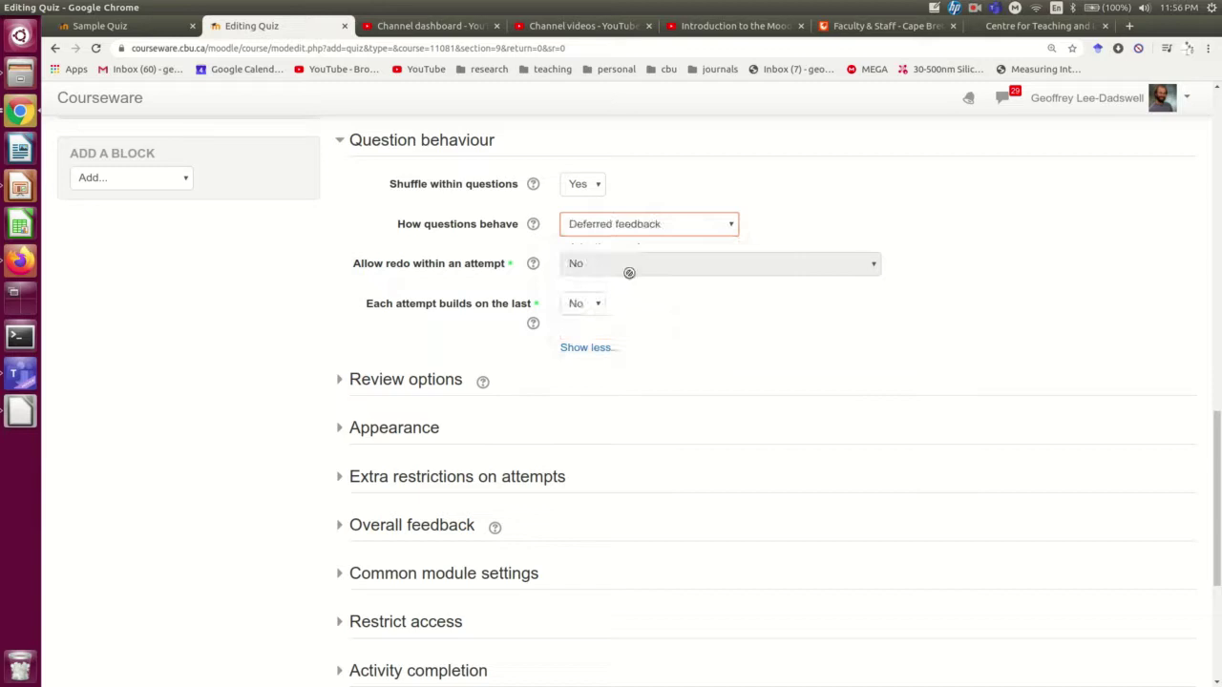
Step: Set How questions behave to Immediate feedback
left_click(620, 227)
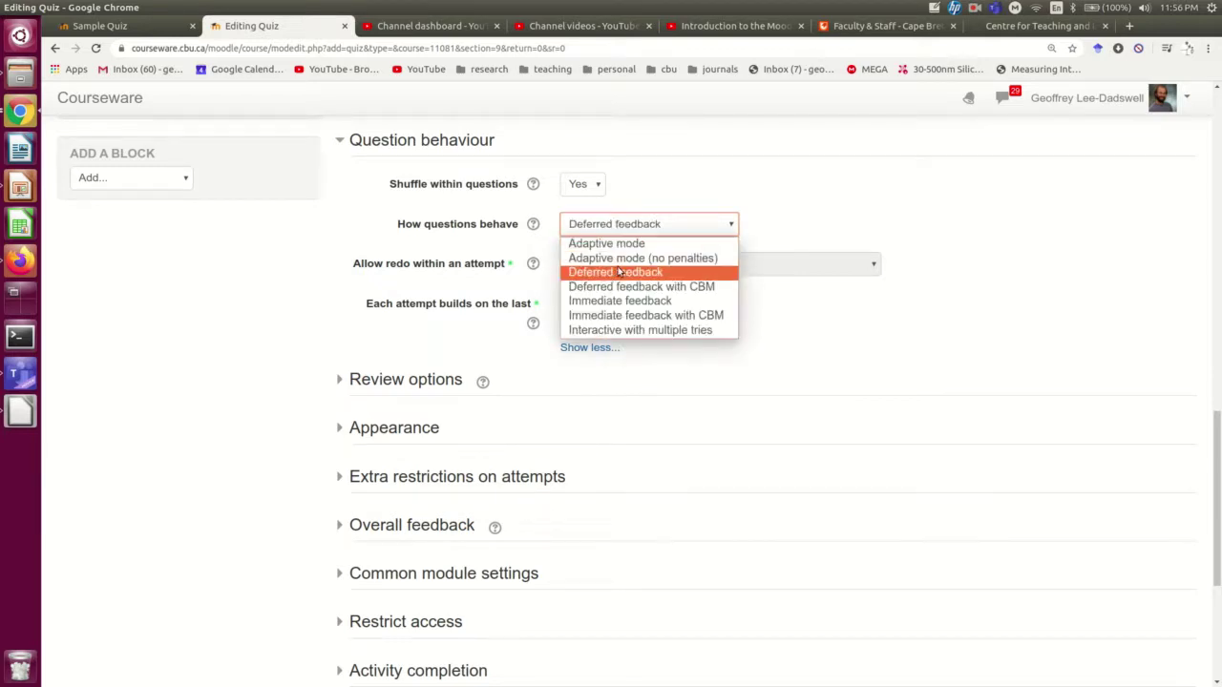
left_click(627, 302)
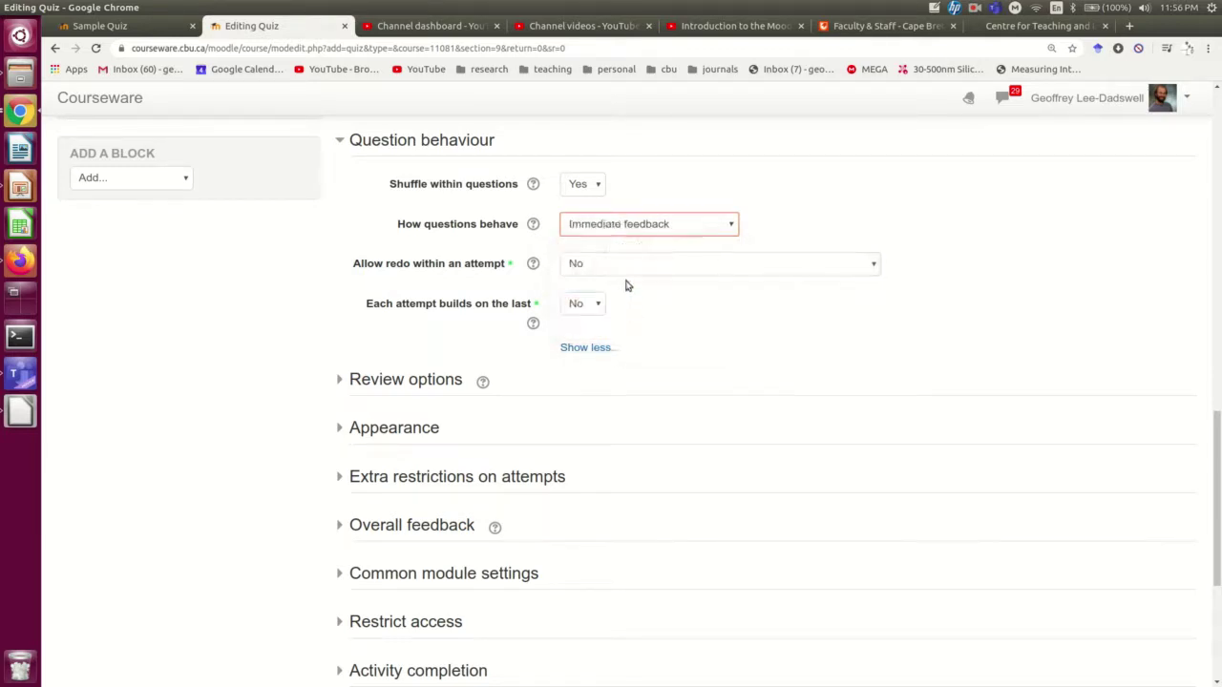
left_click(636, 225)
left_click(636, 225)
Step: Expand the Review options to show the feedback settings for each stage of the quiz attempt
scroll(675, 334, "down", 2)
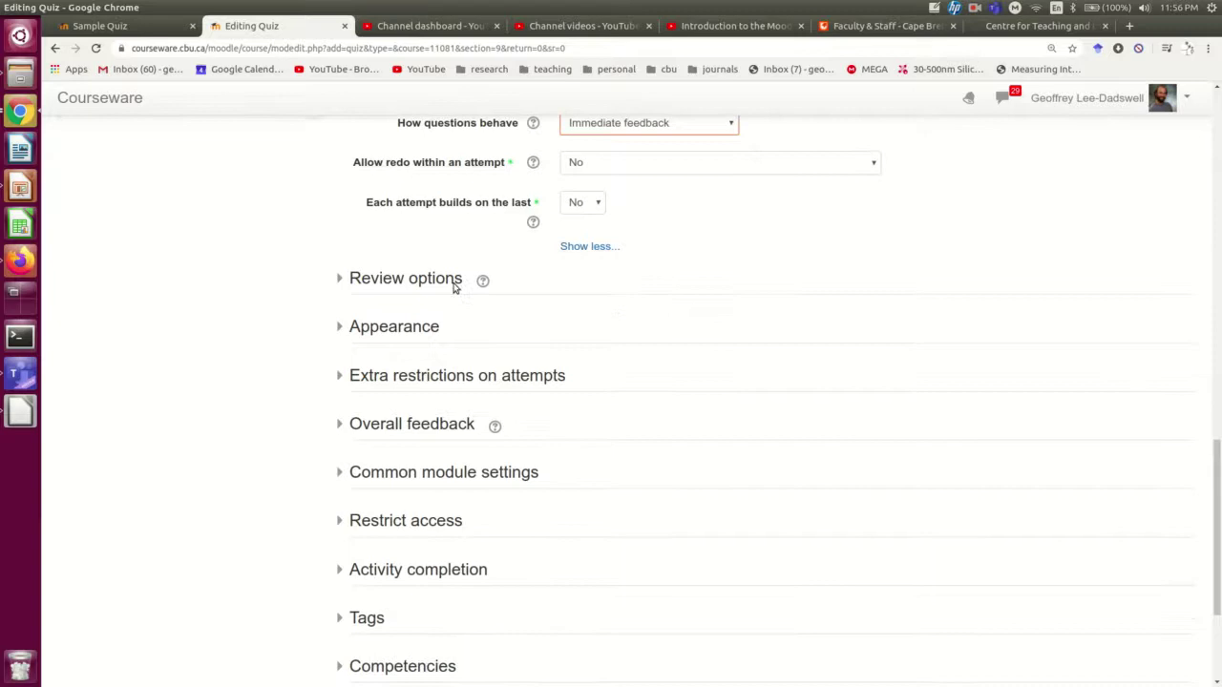
left_click(410, 278)
scroll(649, 269, "down", 1)
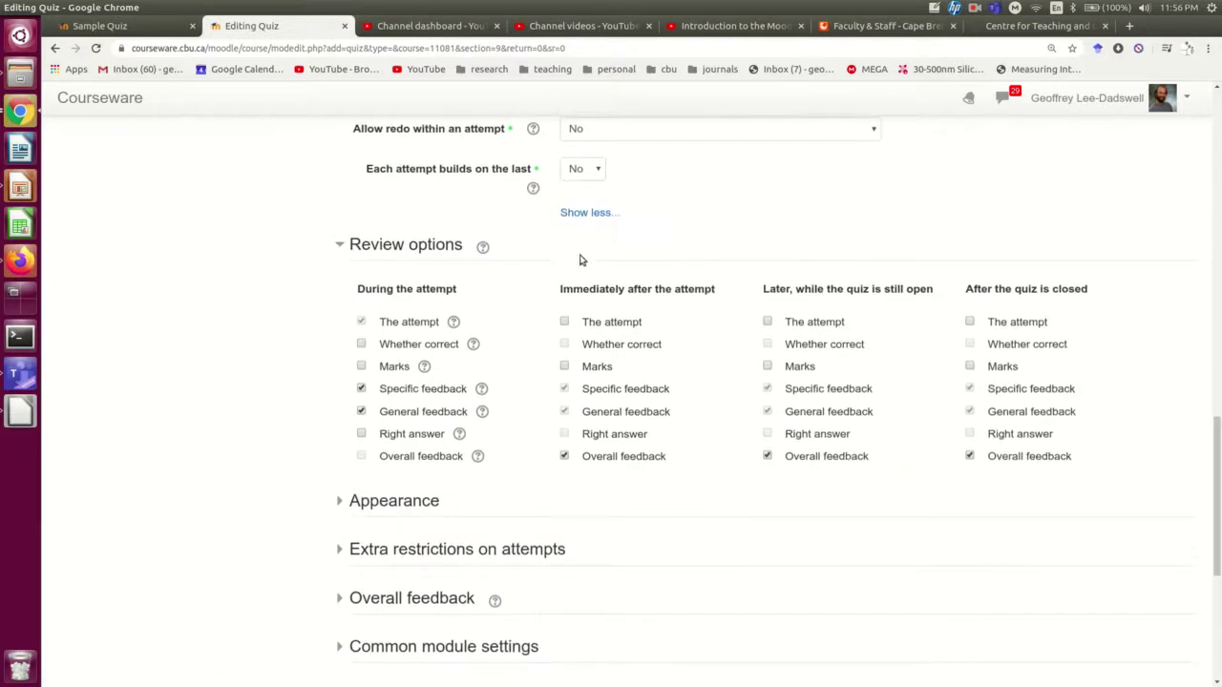
scroll(283, 275, "down", 1)
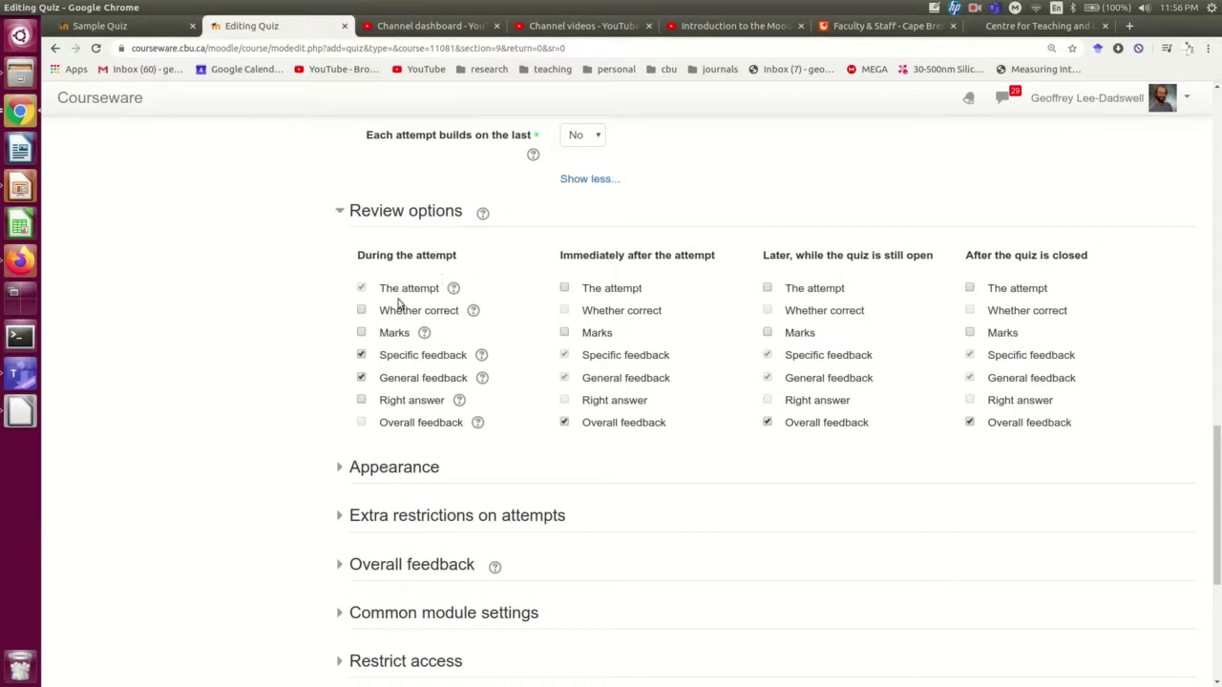
left_click(361, 311)
left_click(361, 313)
left_click(361, 311)
left_click(361, 332)
left_click(361, 311)
scroll(545, 334, "up", 3)
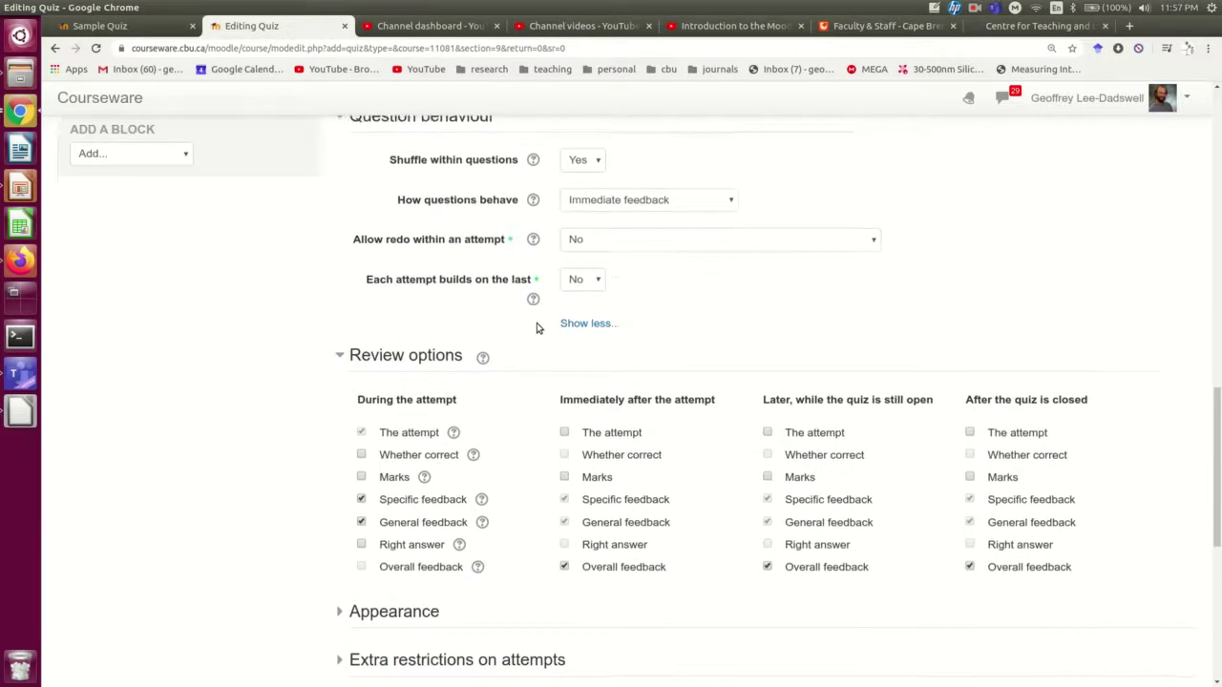
scroll(358, 395, "down", 3)
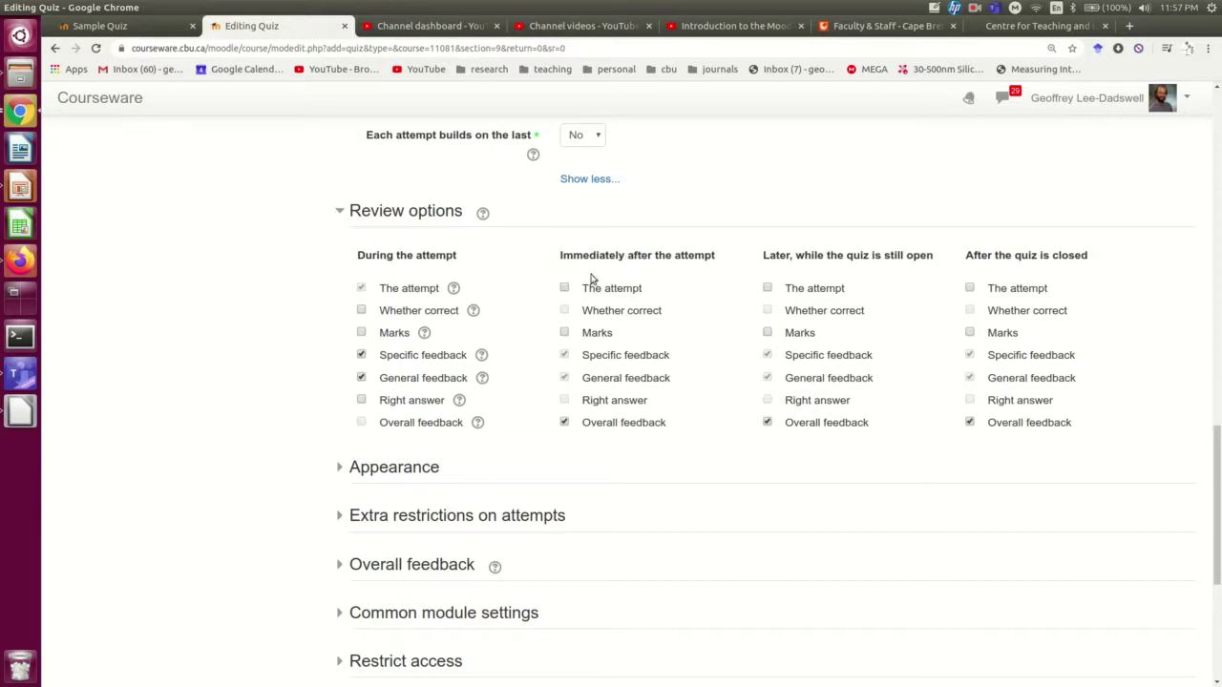
Step: Enable The attempt in the review options for Immediately after the attempt, Later, while the quiz is still open, and After the quiz is closed
left_click(564, 288)
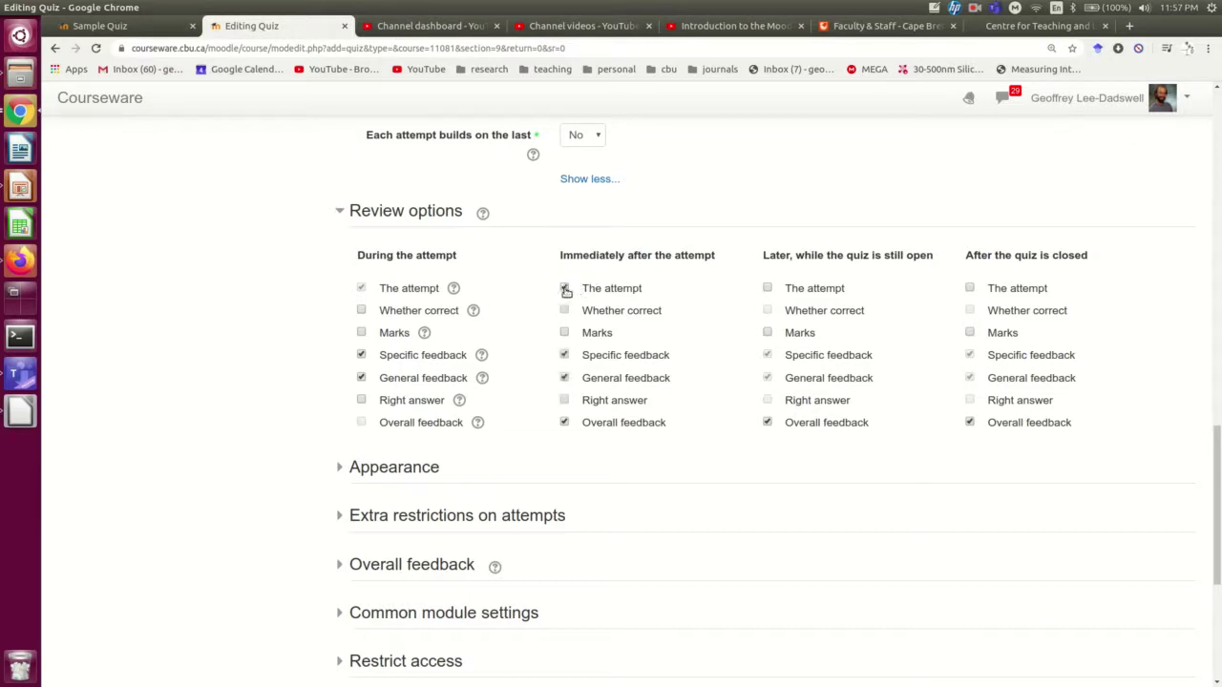
left_click(769, 288)
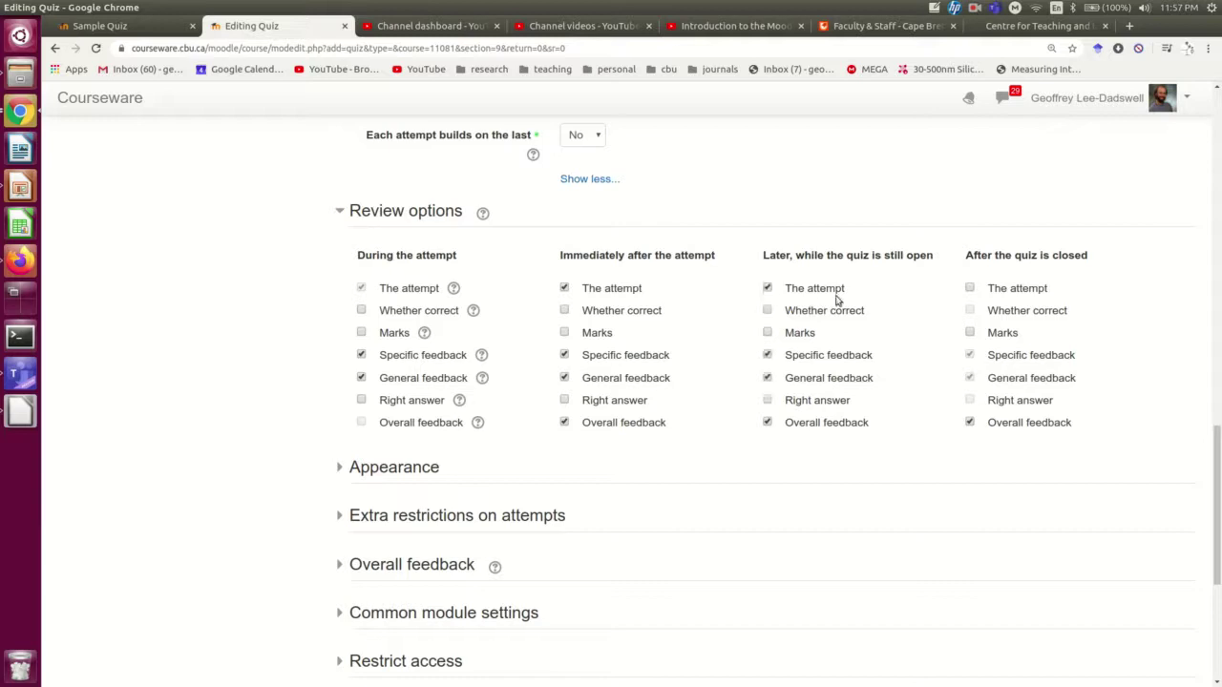
left_click(972, 288)
Step: Enable Whether correct for all four review stages, from During the attempt to After the quiz is closed, and collapse Review options
left_click(363, 310)
left_click(565, 310)
left_click(767, 310)
left_click(970, 310)
scroll(544, 276, "down", 2)
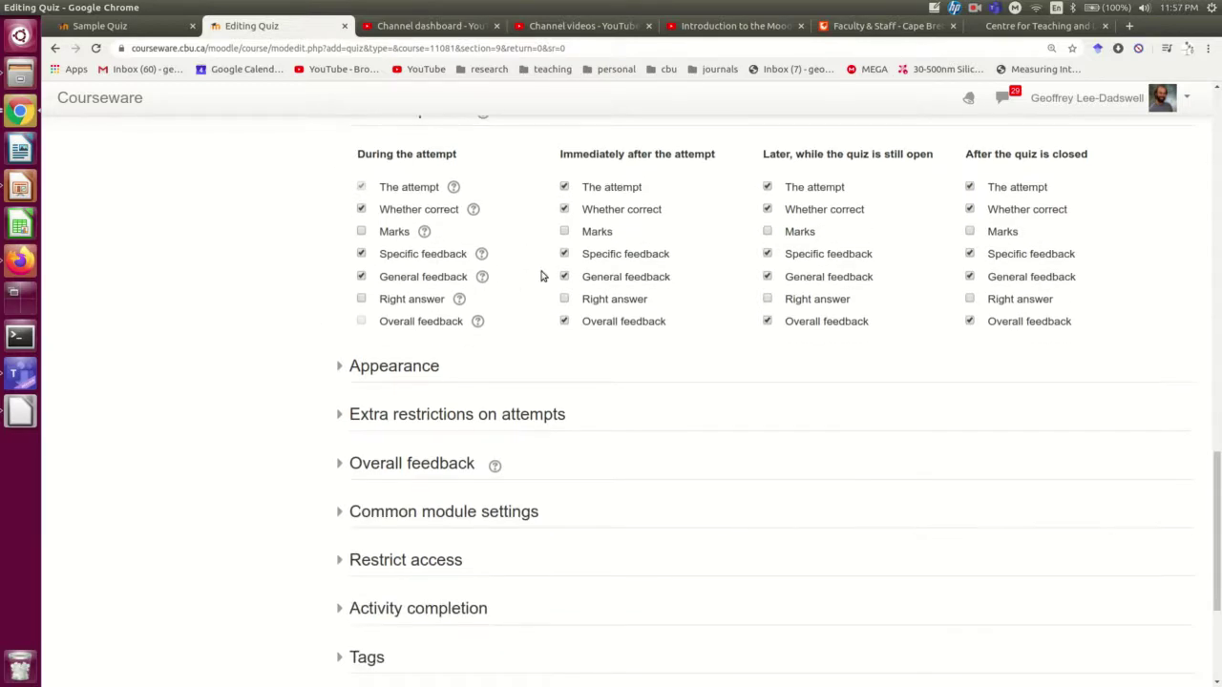
scroll(576, 384, "down", 1)
scroll(577, 388, "up", 1)
scroll(575, 388, "up", 1)
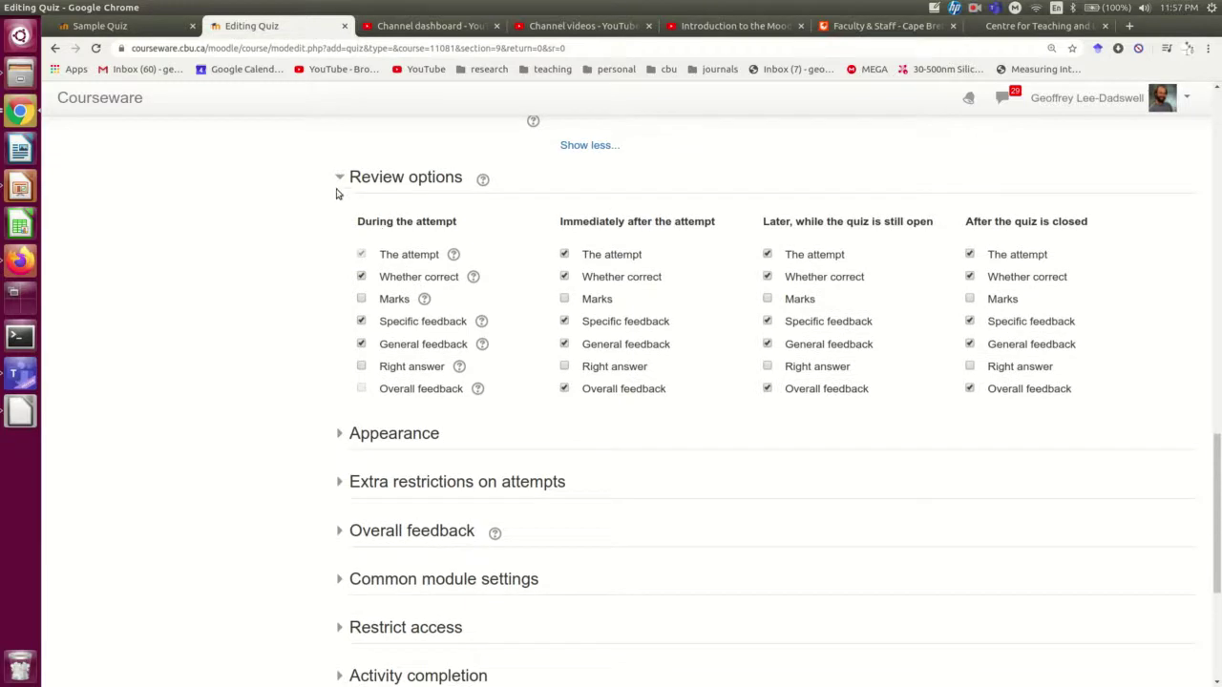
left_click(342, 179)
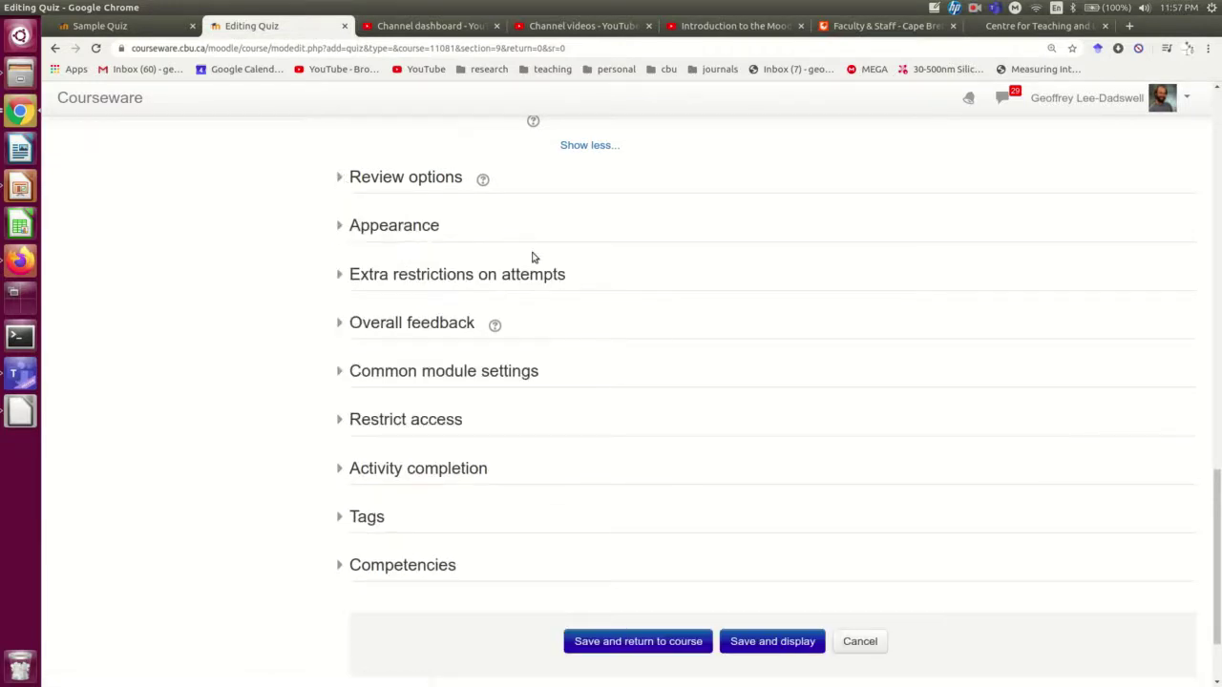
Step: Expand Common module settings and set the quiz's Availability to Hide from students
scroll(594, 265, "up", 2)
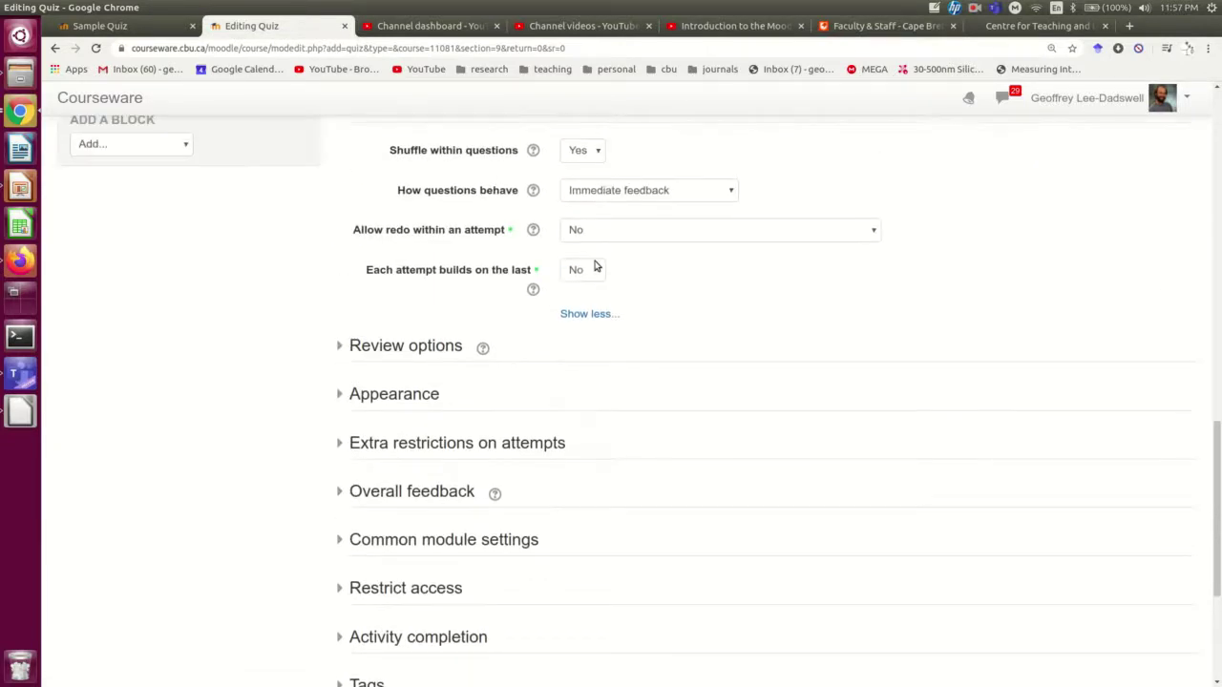
scroll(596, 264, "down", 1)
scroll(597, 265, "down", 1)
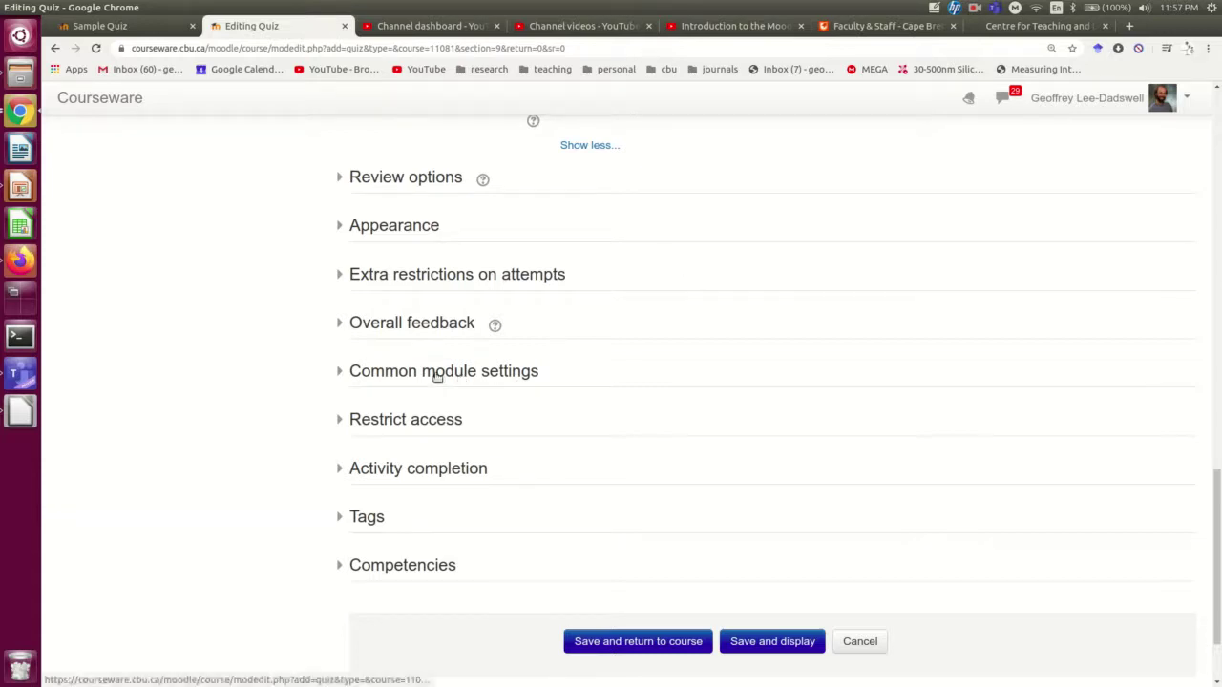
left_click(403, 373)
scroll(736, 239, "down", 2)
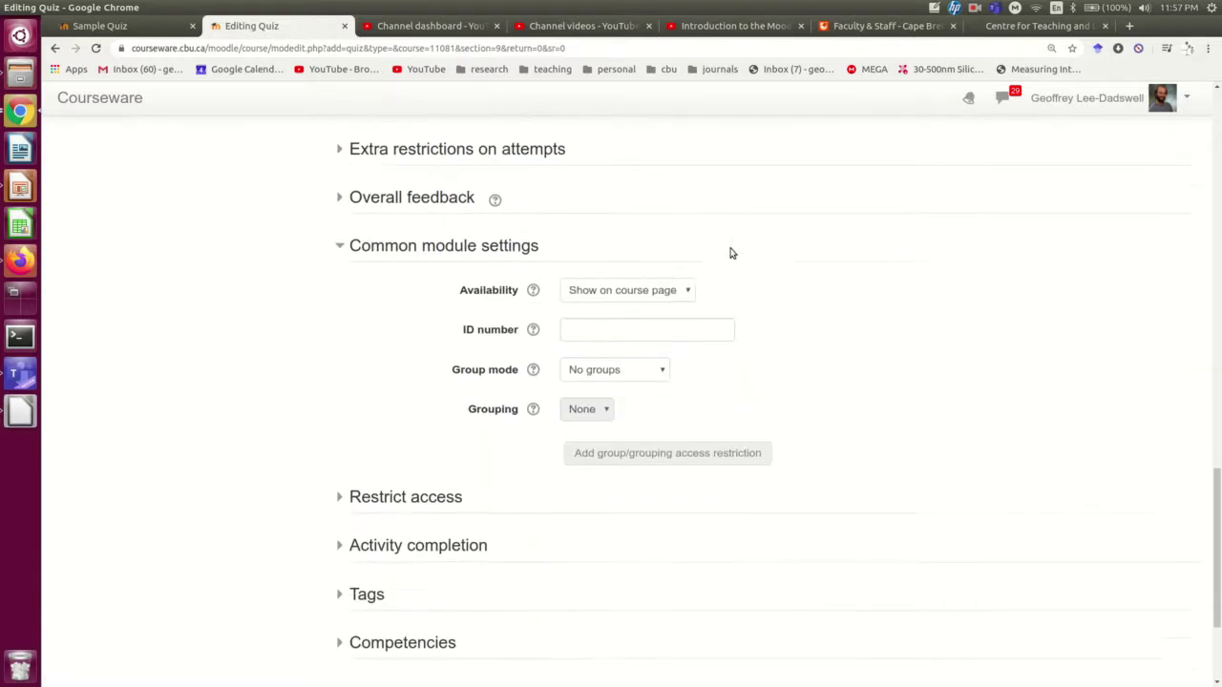
scroll(731, 253, "down", 1)
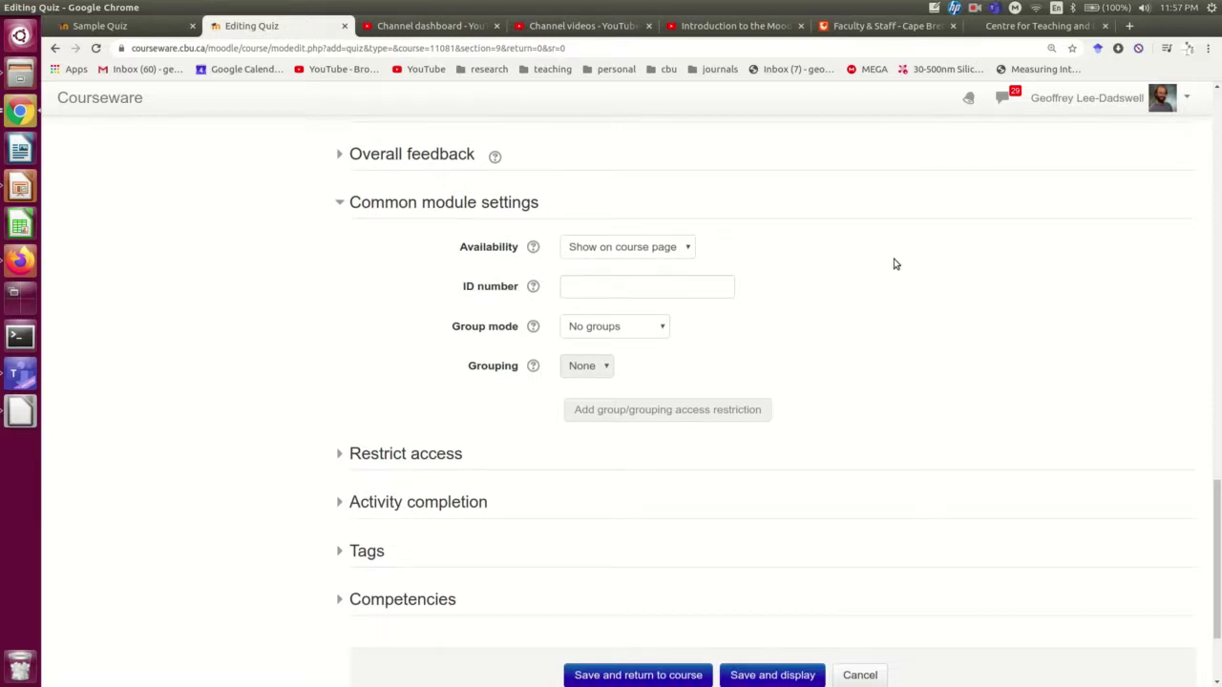
left_click(659, 250)
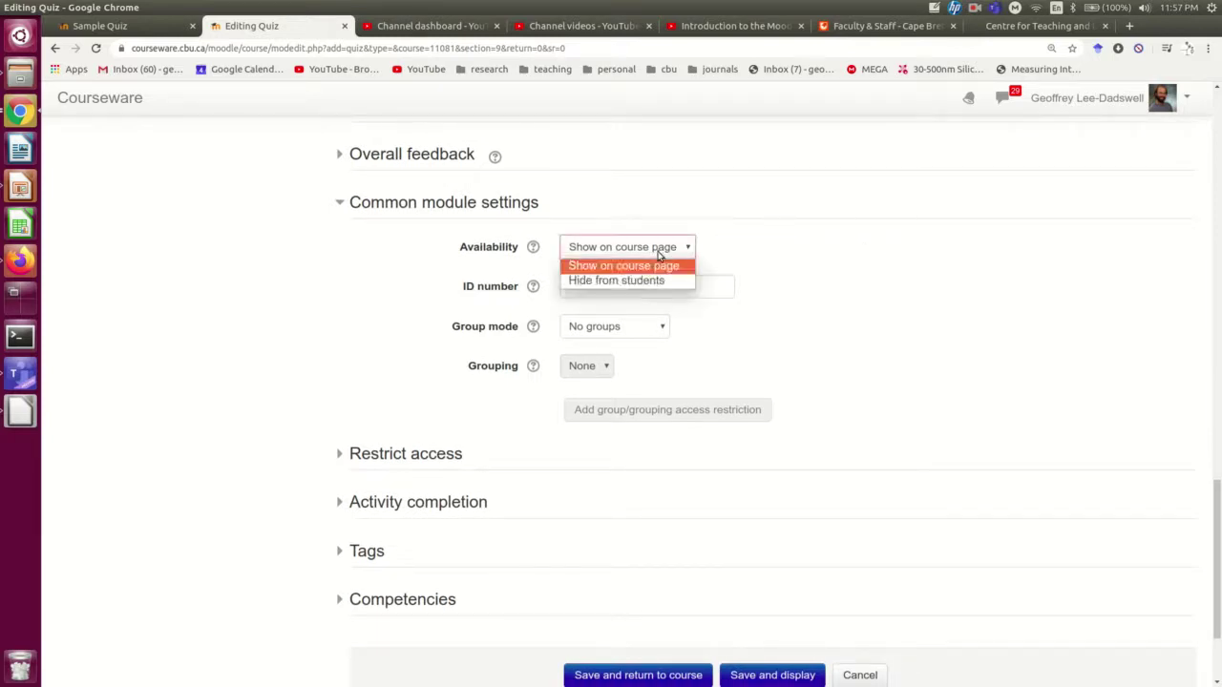
left_click(645, 281)
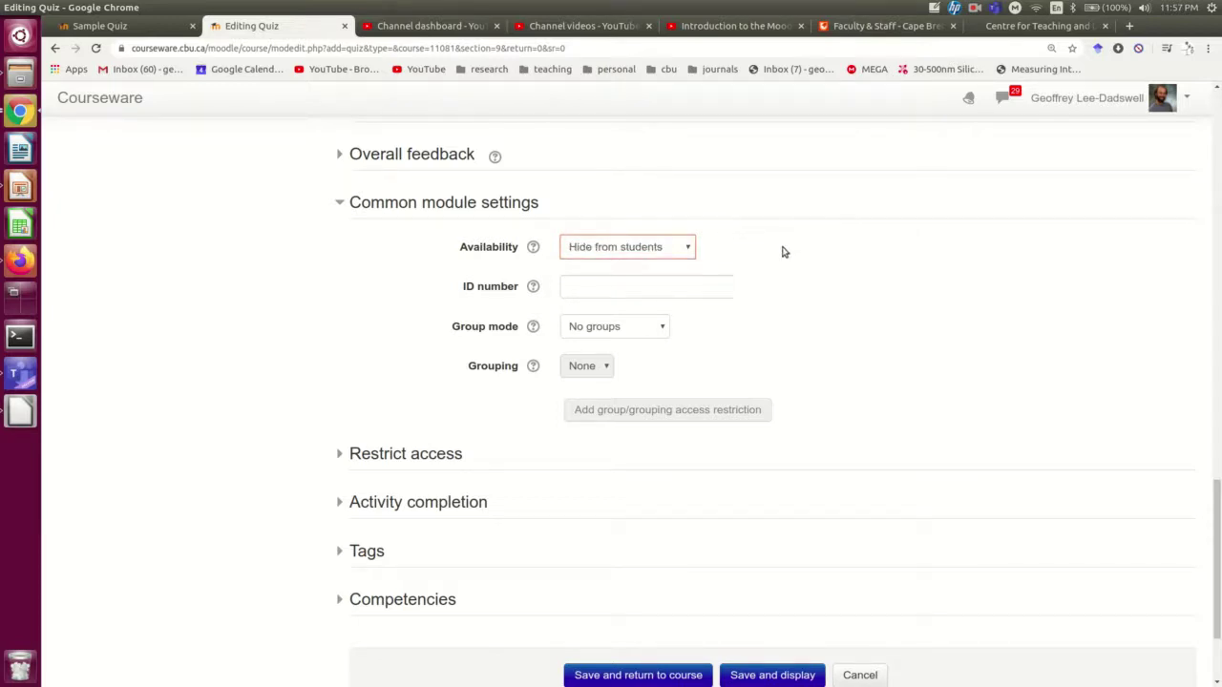
Step: Save the new quiz's settings and return to the course page
scroll(788, 284, "up", 2)
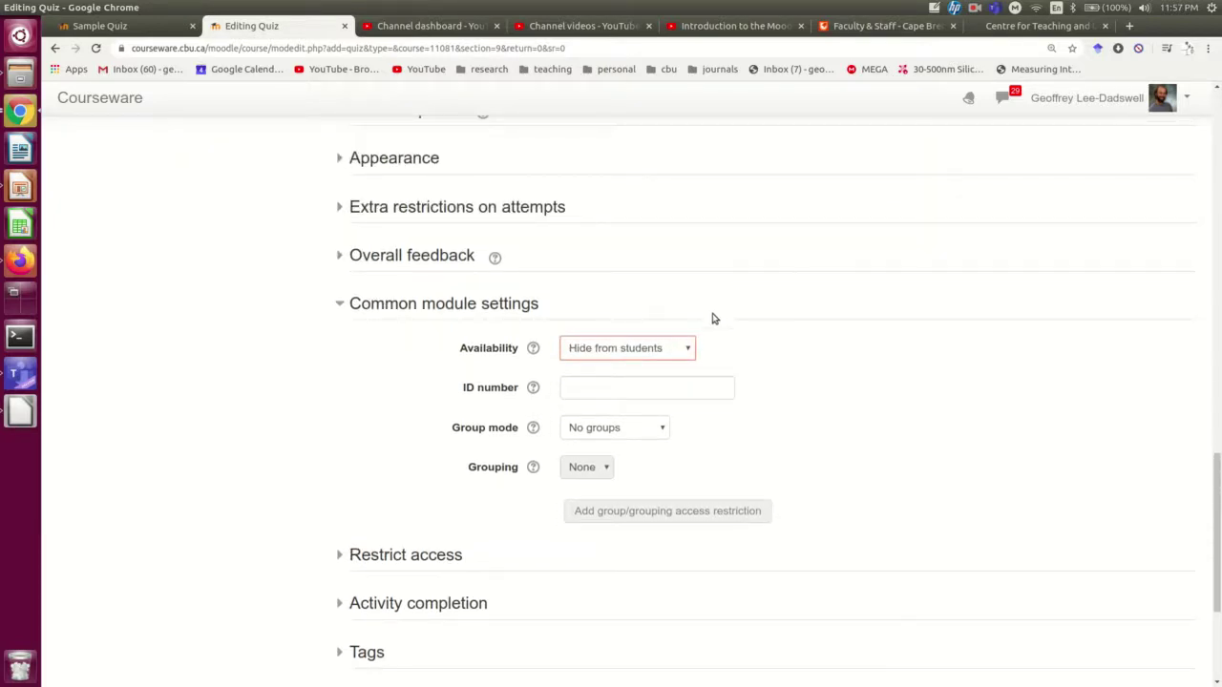
scroll(759, 328, "down", 5)
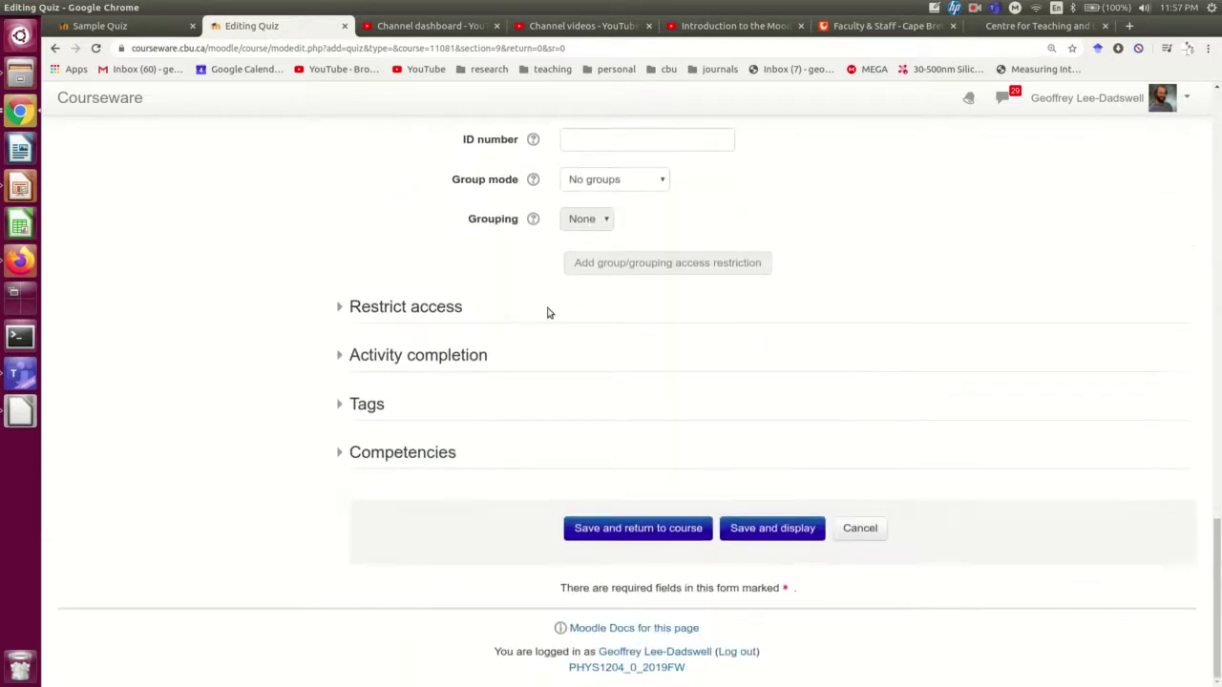
left_click(633, 532)
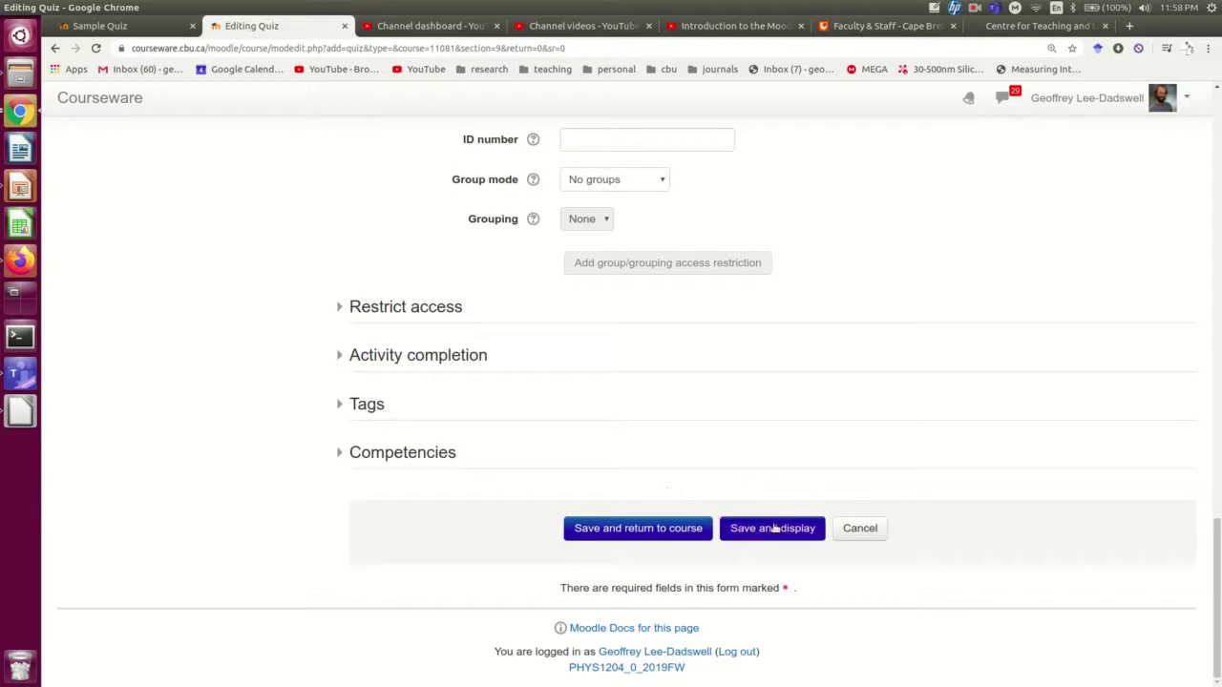
left_click(627, 530)
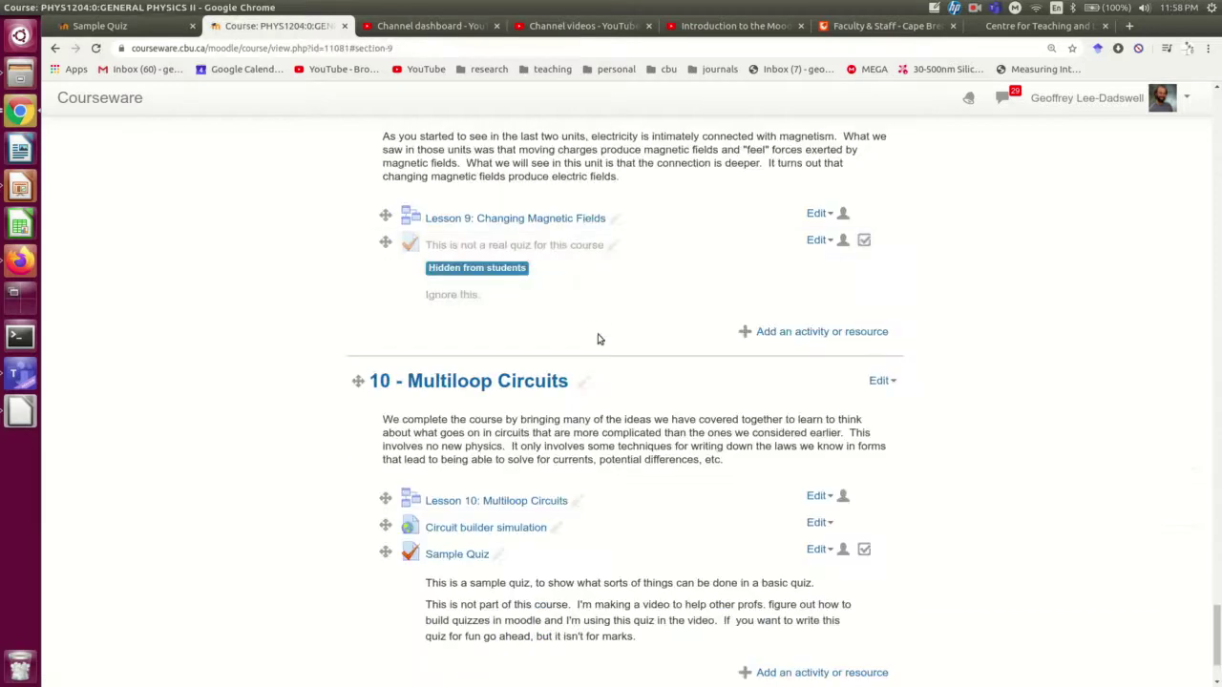
Step: Reopen the settings of the hidden quiz in section 9 - Changing Magnetic Fields, then save and display the quiz
scroll(601, 286, "up", 1)
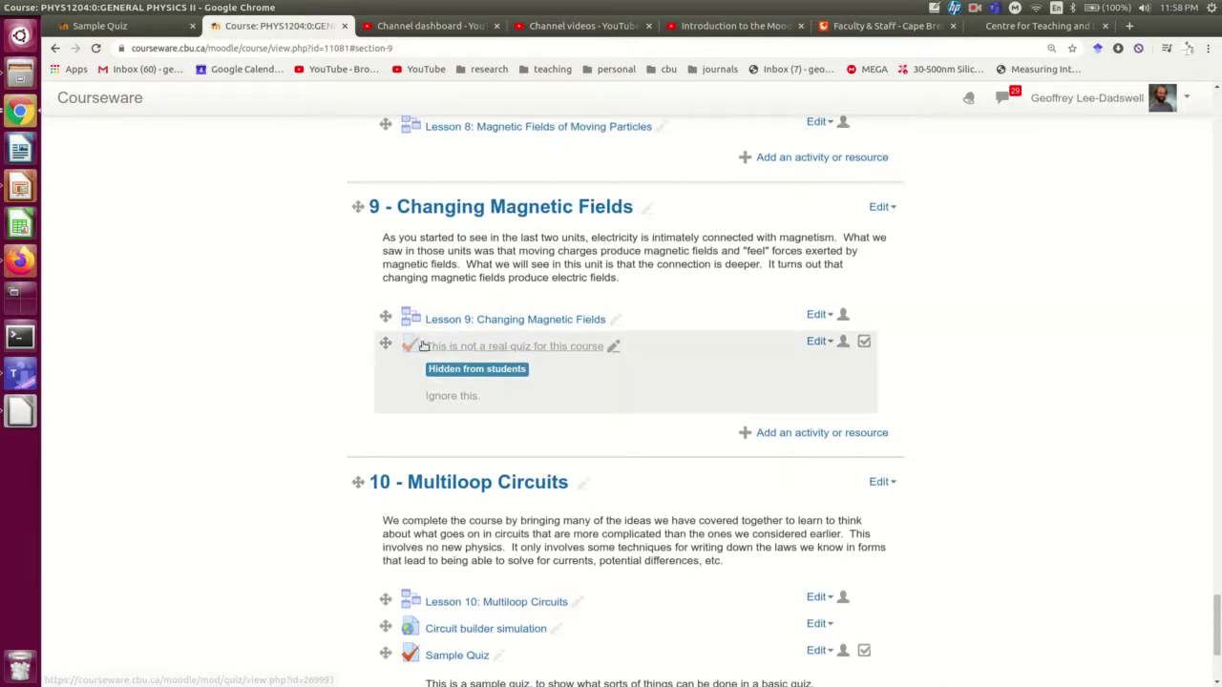
left_click(814, 342)
left_click(807, 359)
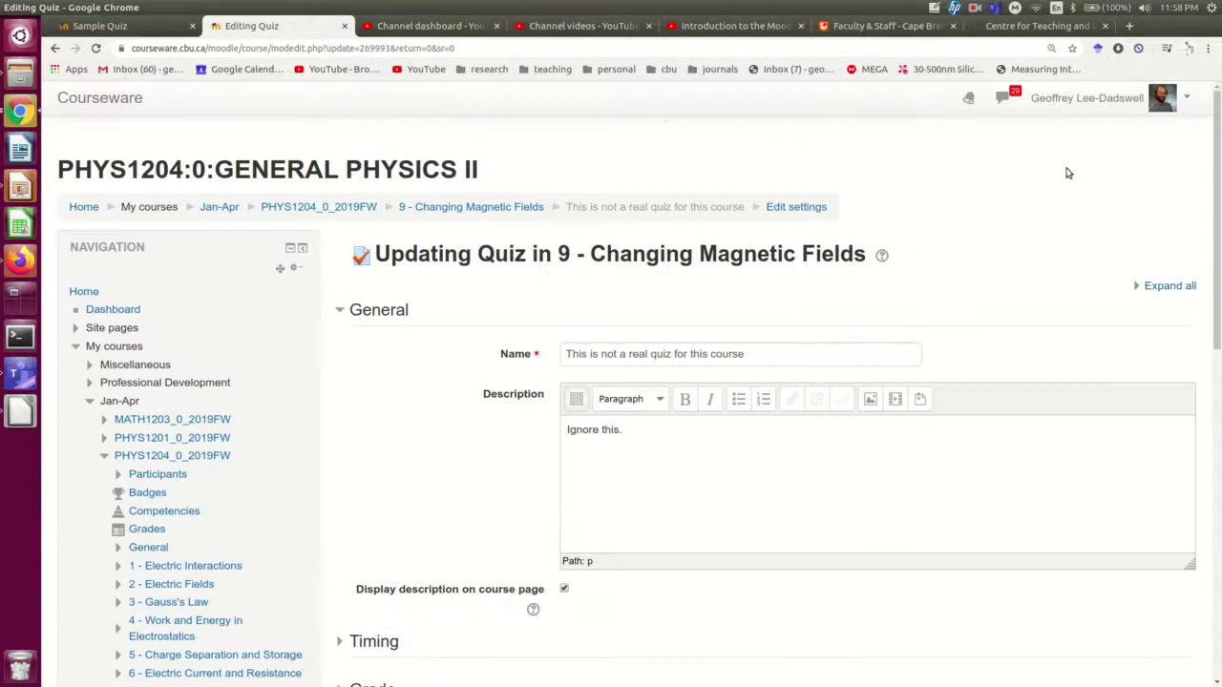
scroll(1004, 485, "down", 15)
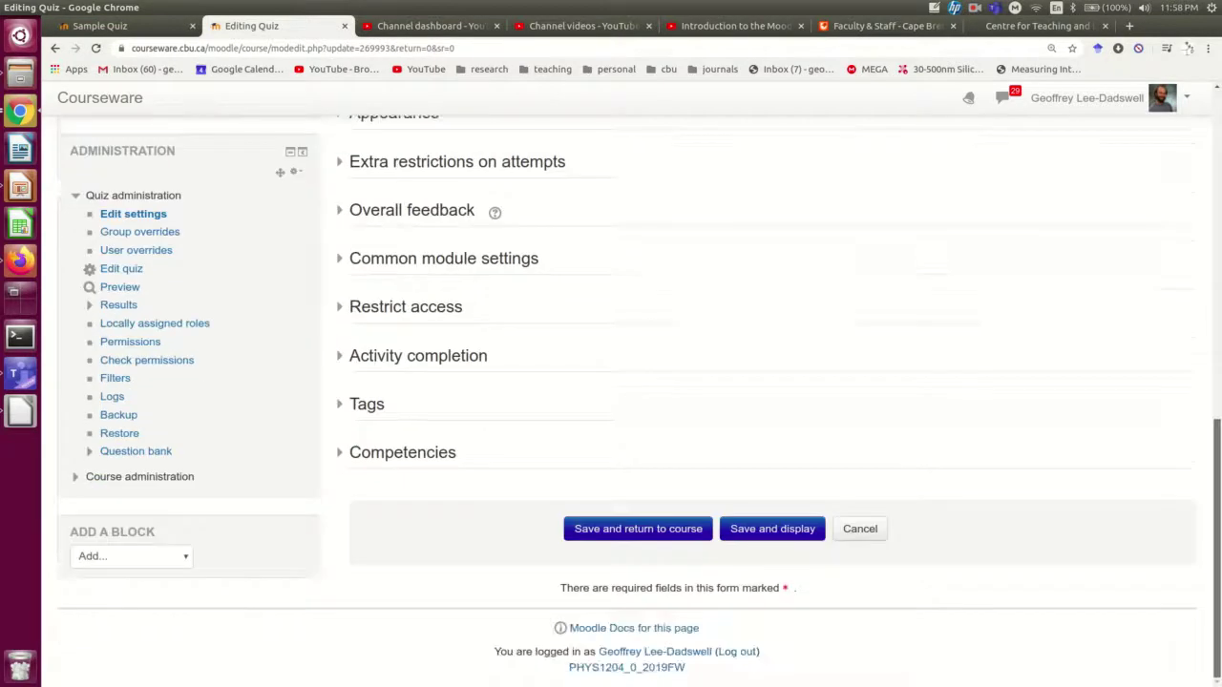
left_click(767, 535)
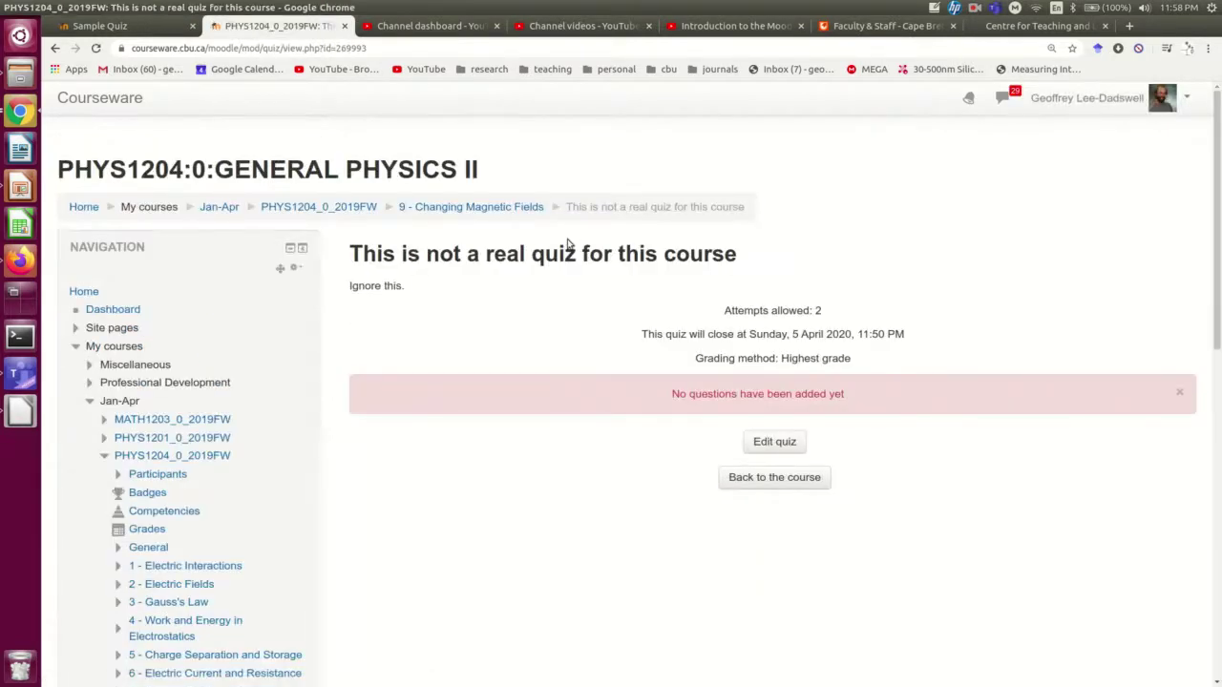
Step: Review the quiz's overview page and open its question editing page
scroll(611, 349, "down", 1)
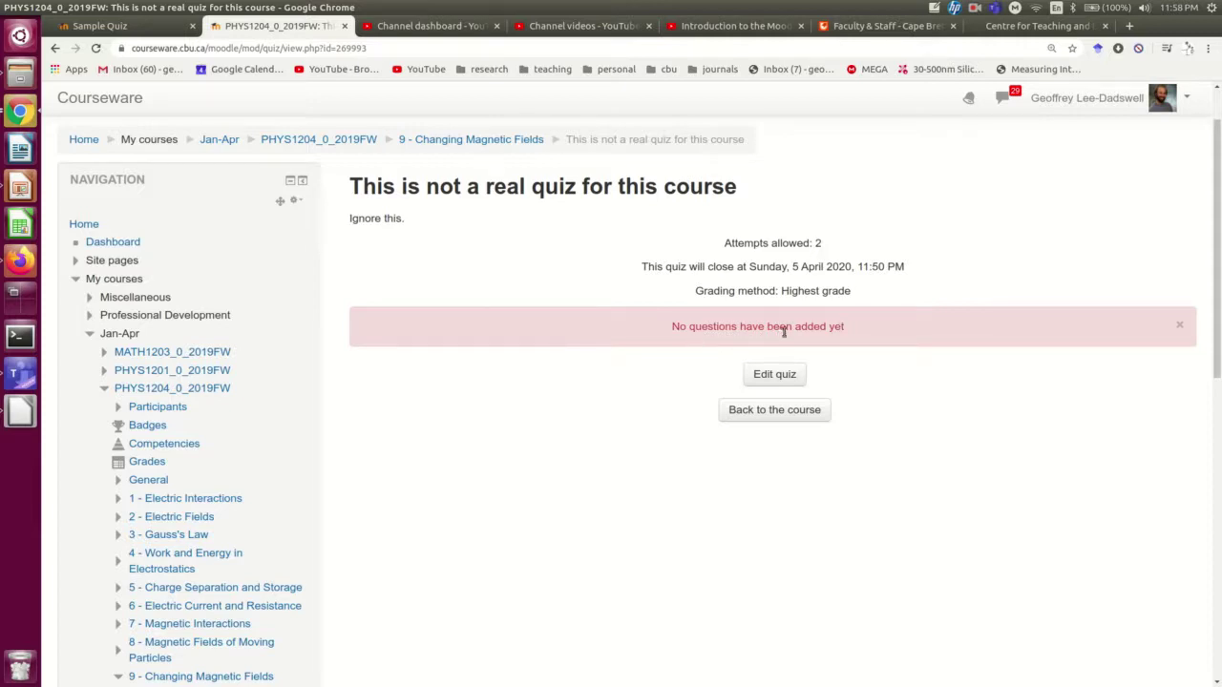
scroll(731, 330, "up", 1)
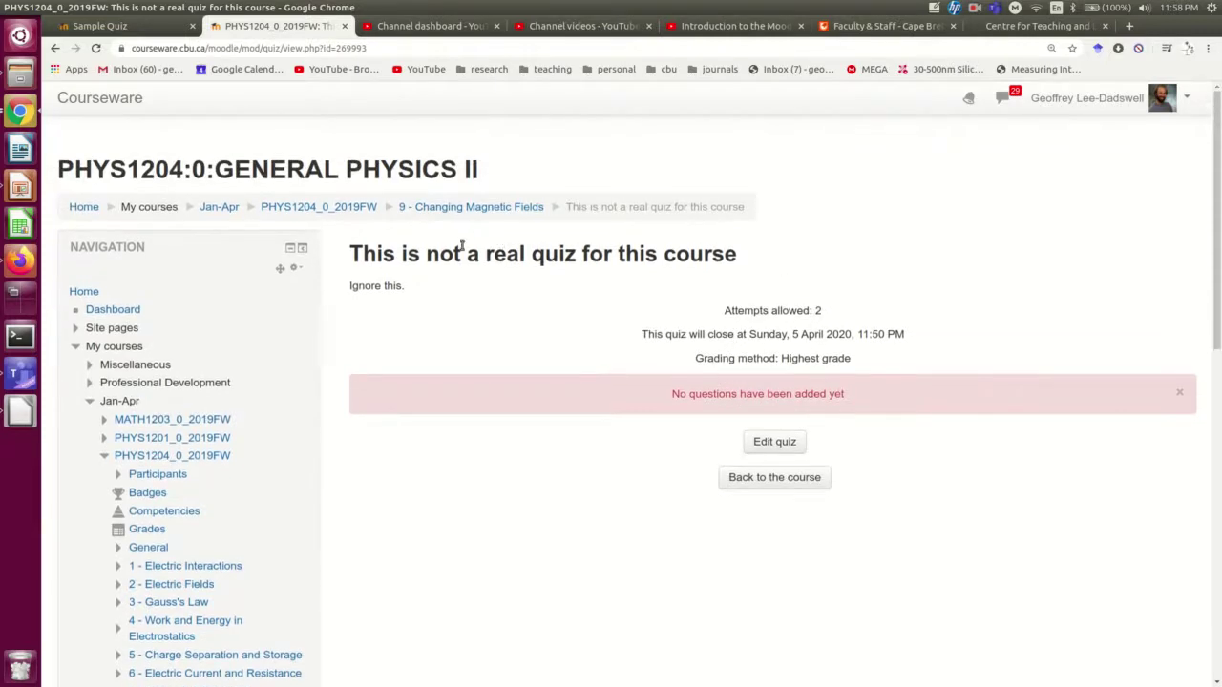
scroll(758, 299, "down", 2)
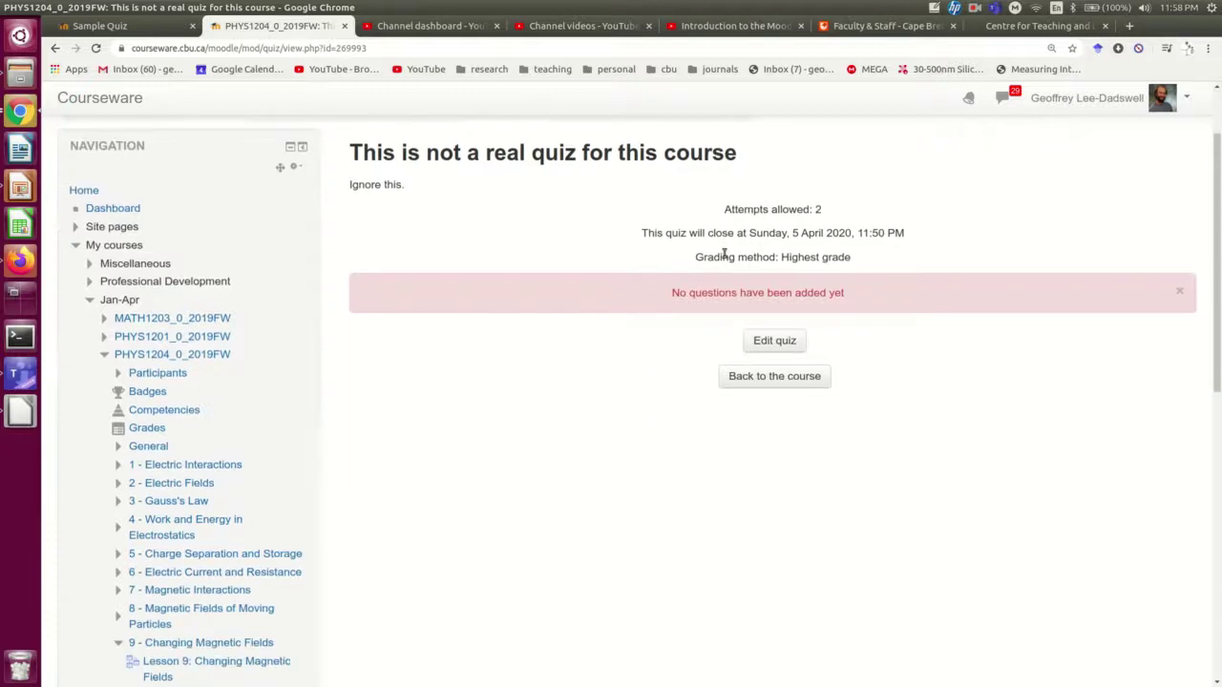
scroll(724, 254, "up", 2)
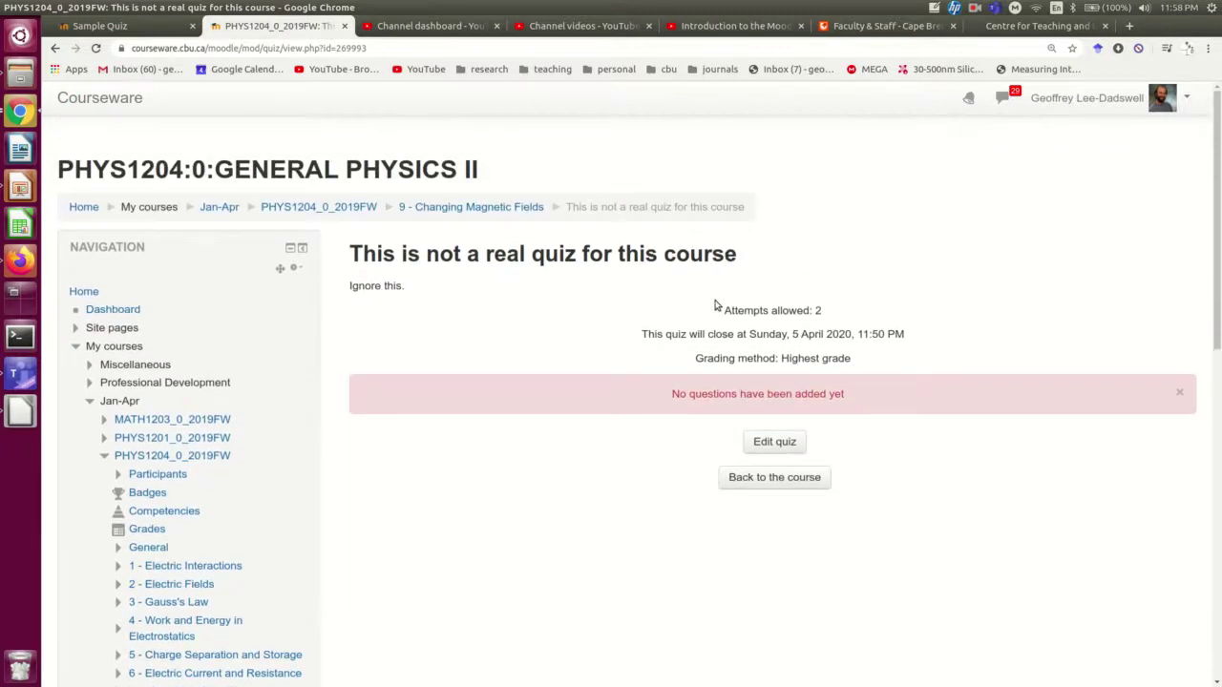
scroll(761, 316, "down", 2)
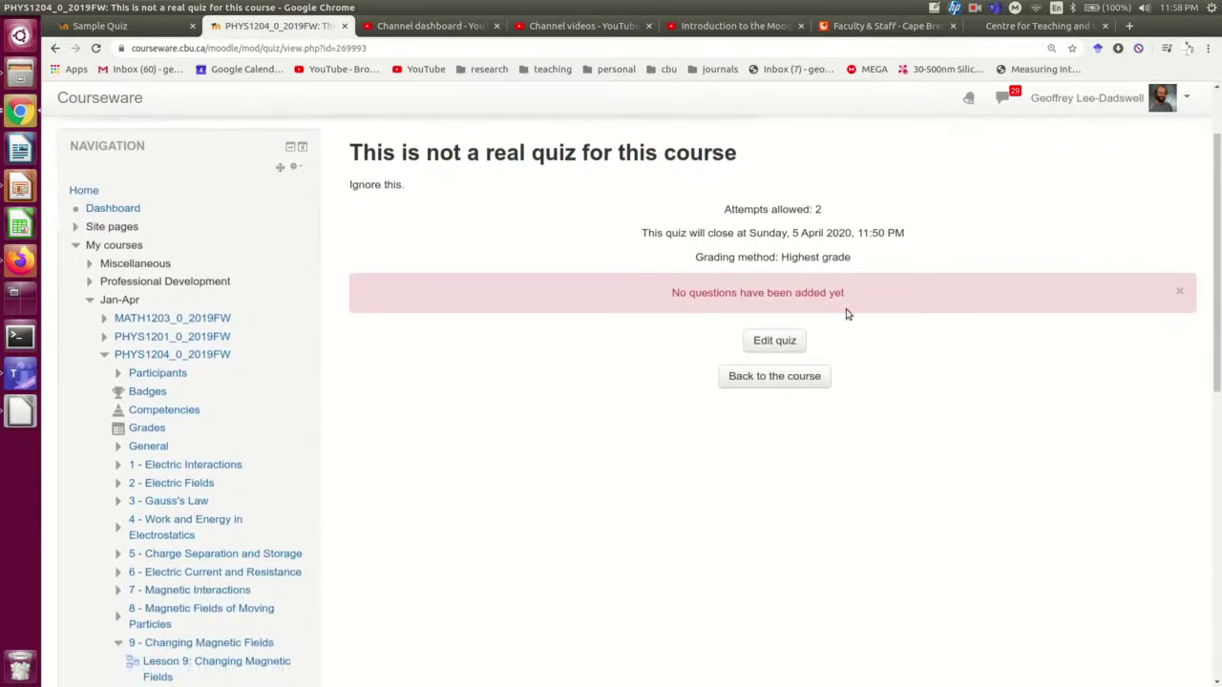
left_click(776, 345)
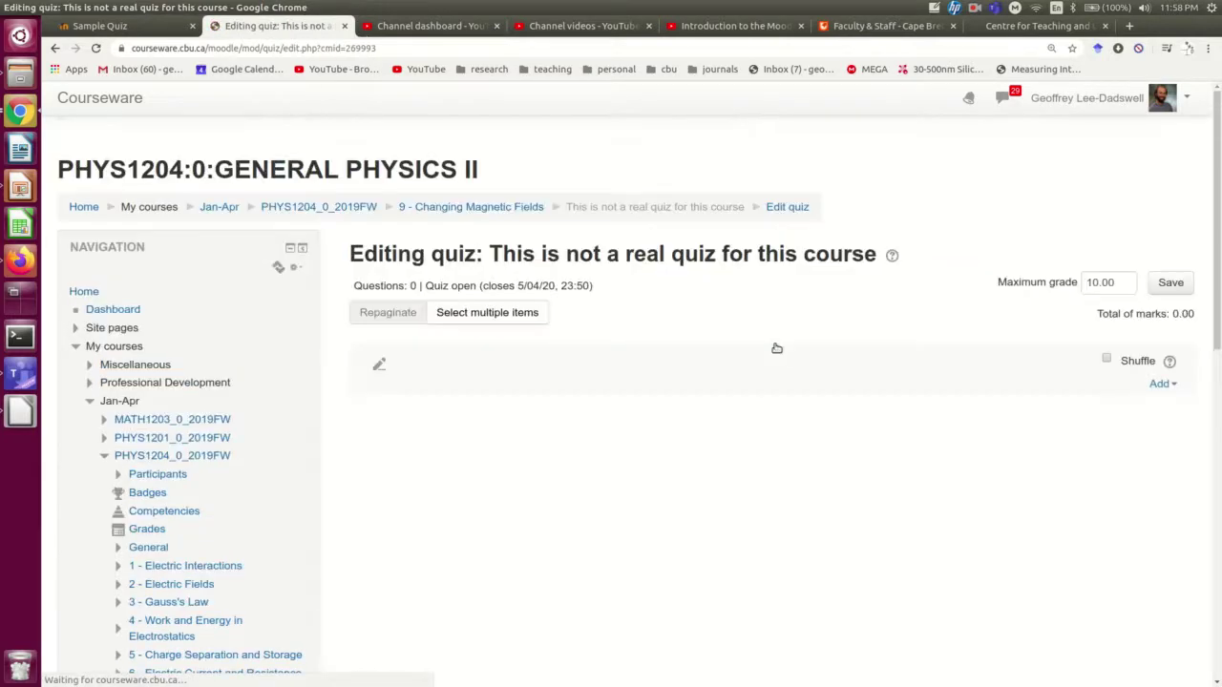